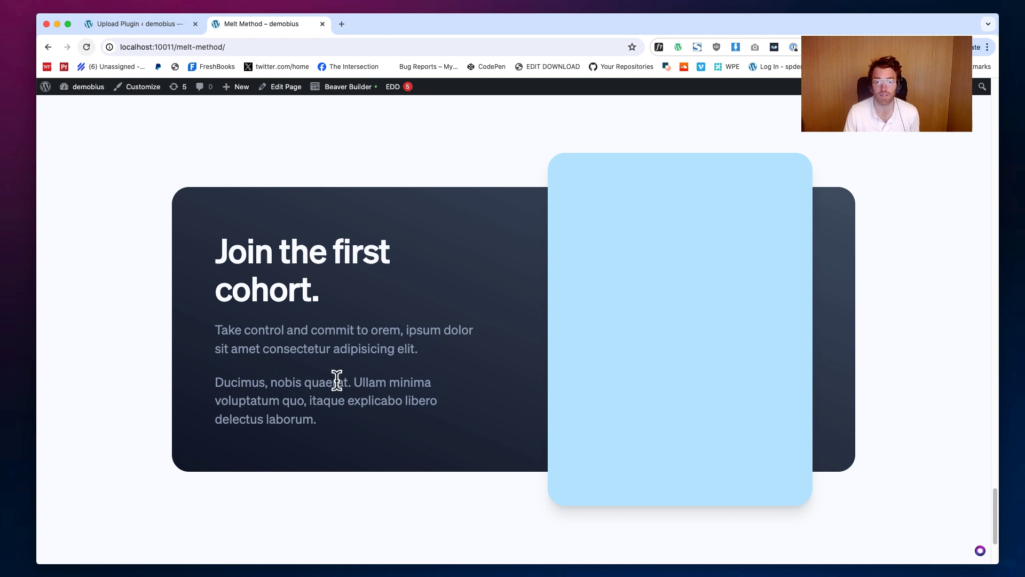
- Scroll the Melt Method page to the unstyled name/email/message form and Send button below the cohort card
scroll(416, 320, up, 1)
scroll(440, 306, up, 4)
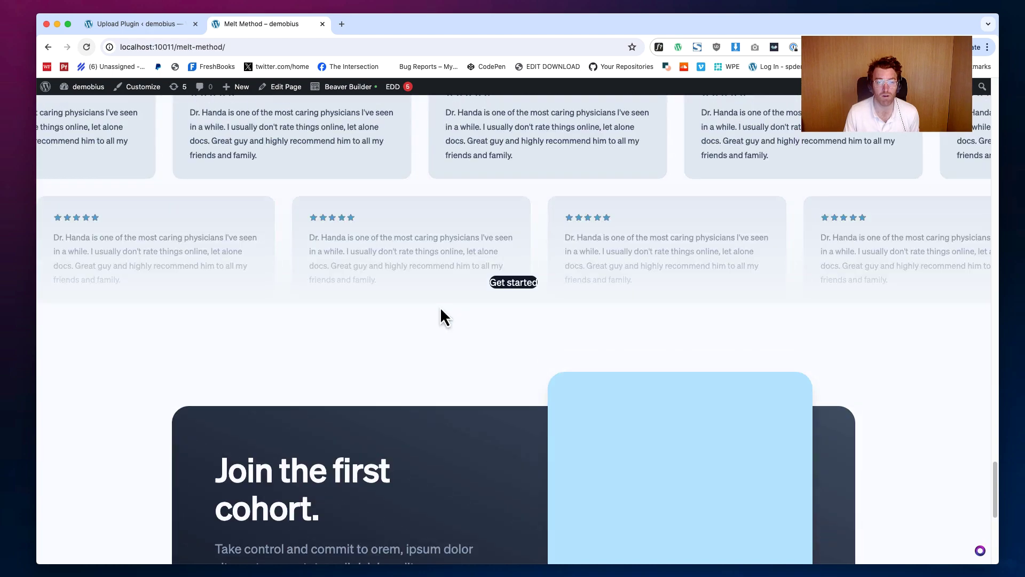
scroll(440, 306, up, 10)
scroll(421, 295, down, 5)
scroll(421, 296, down, 5)
scroll(421, 296, down, 3)
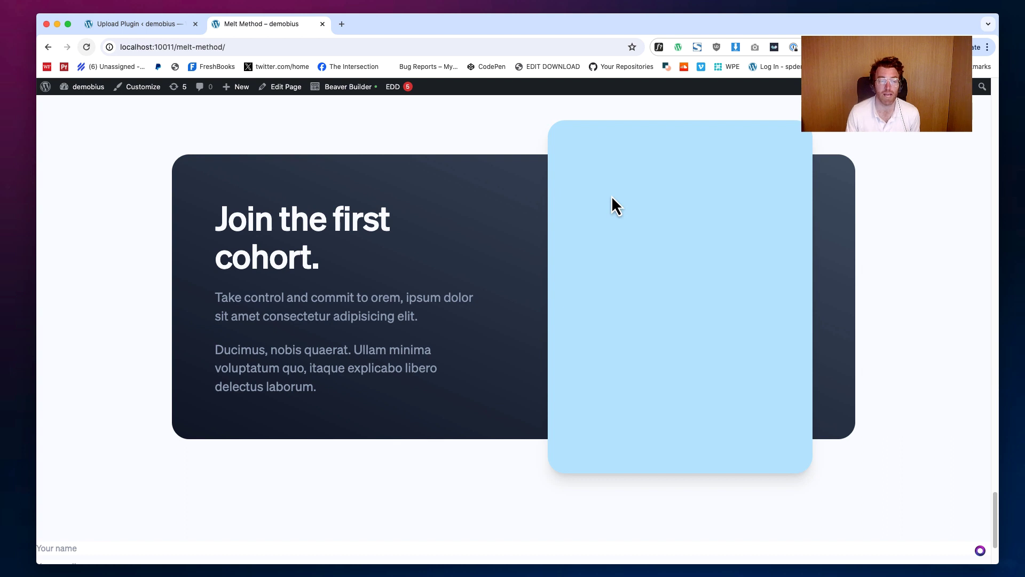
scroll(409, 323, down, 2)
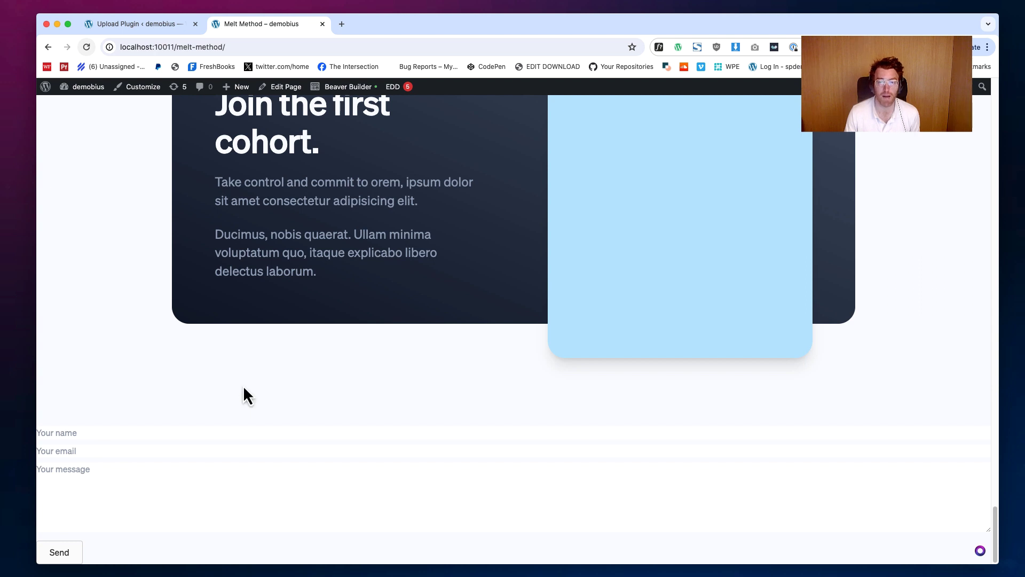
scroll(242, 385, up, 1)
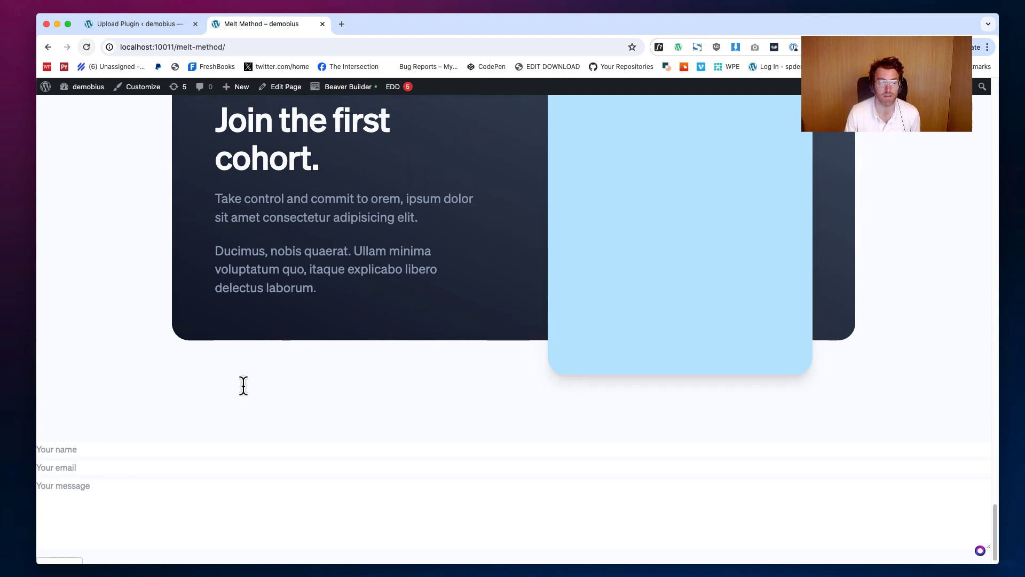
scroll(363, 278, up, 2)
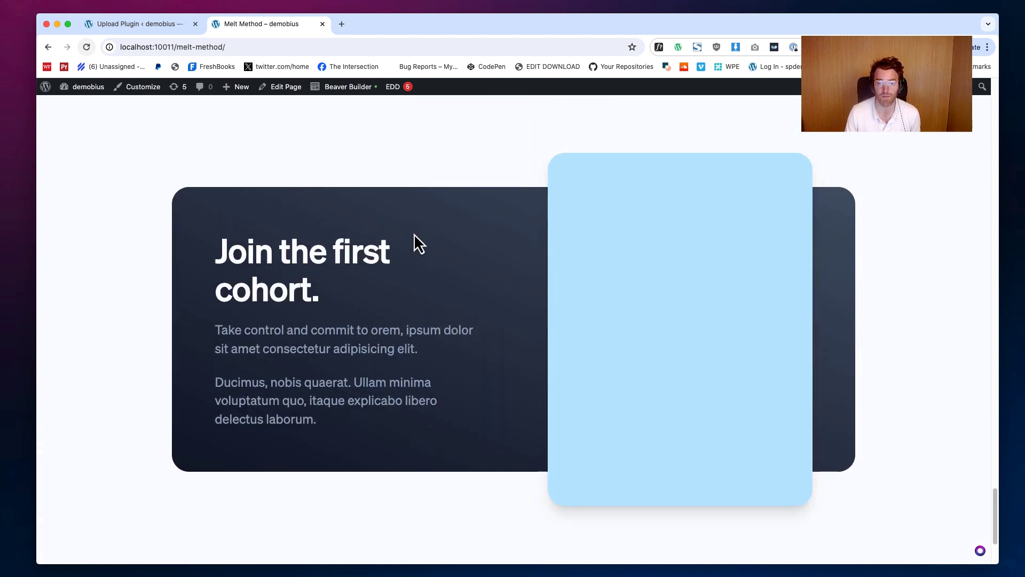
scroll(415, 243, down, 3)
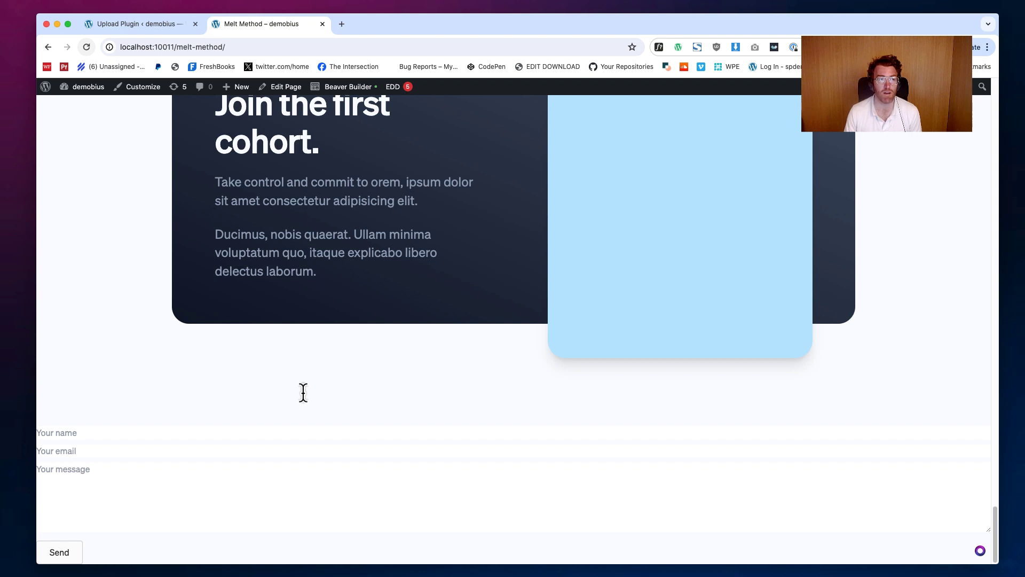
- Open the Mobius code editors and add a test CSS rule p { background: red }
click(980, 550)
drag(833, 260, 822, 474)
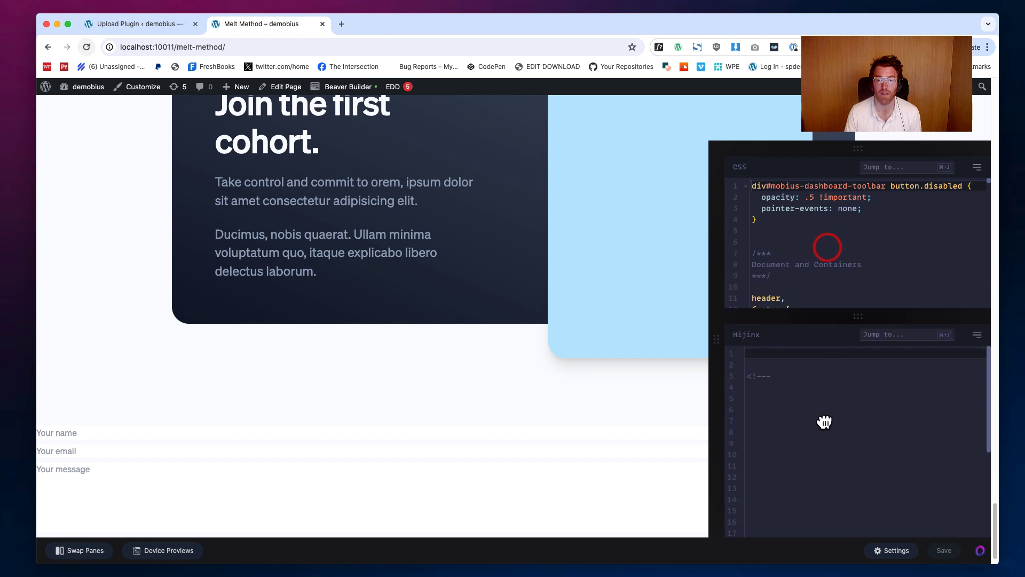
click(871, 324)
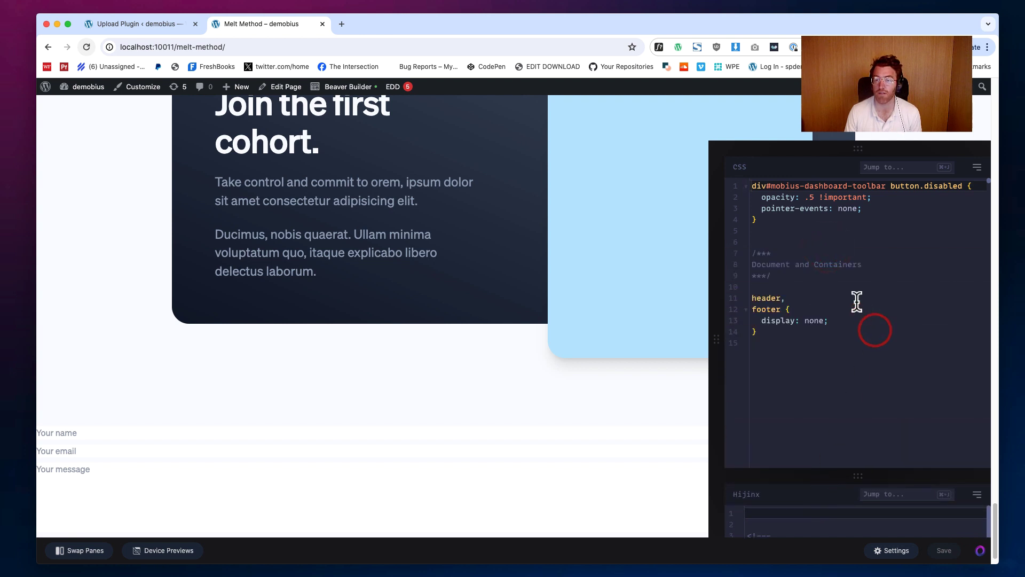
click(788, 229)
key(Return)
text(p {)
key(Return)
text(background: red;)
- Delete the red paragraph test rule and enlarge the Hijinx editor to fill most of the panel
click(787, 224)
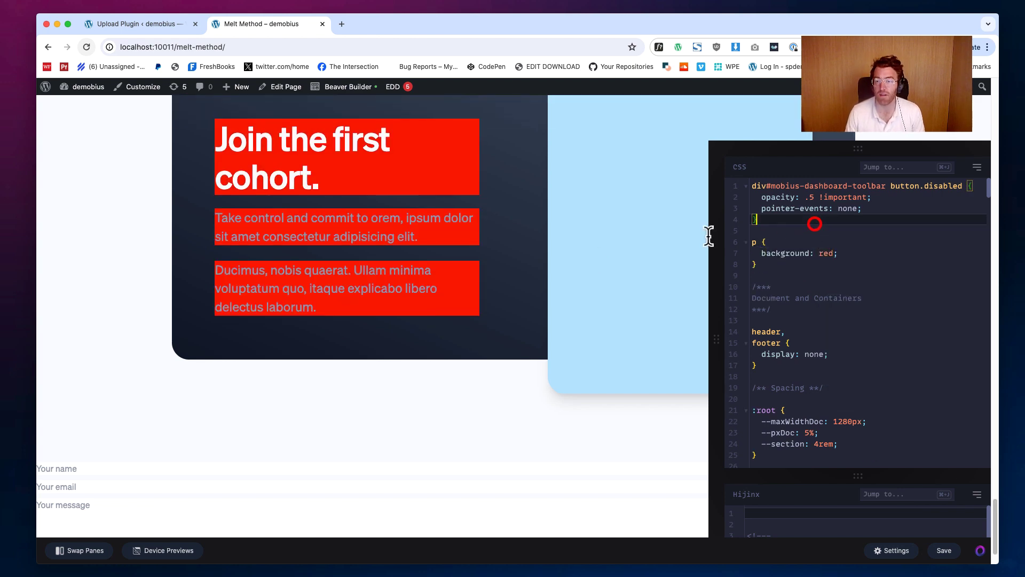
scroll(508, 256, up, 5)
scroll(531, 257, down, 5)
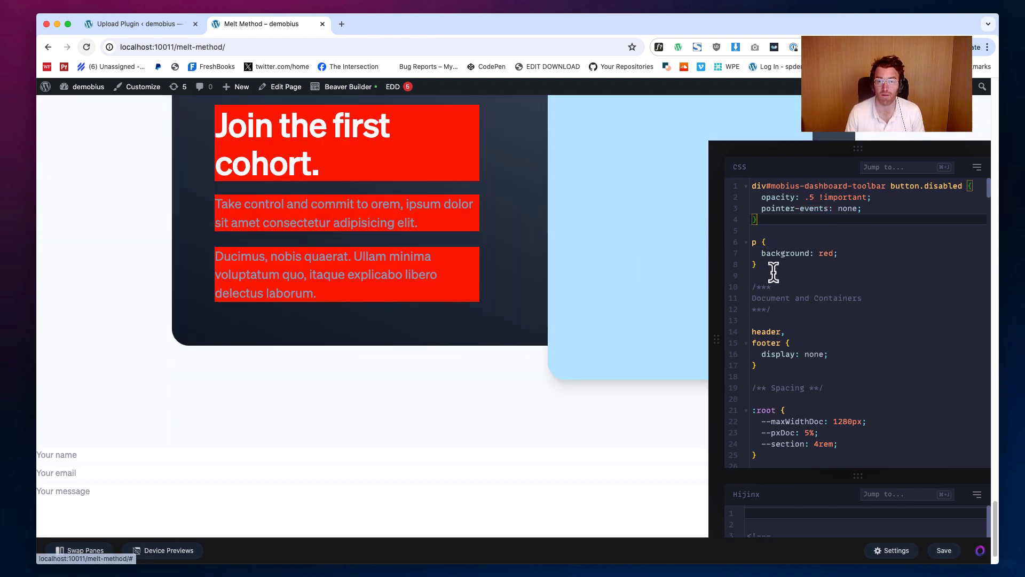
drag(780, 270, 744, 244)
key(BackSpace)
key(BackSpace)
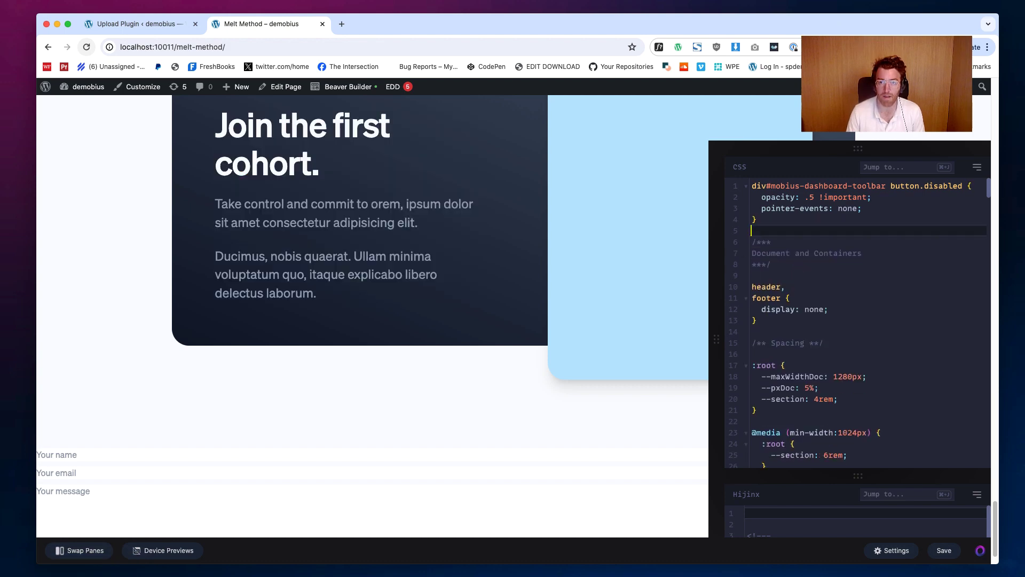
drag(837, 477, 845, 219)
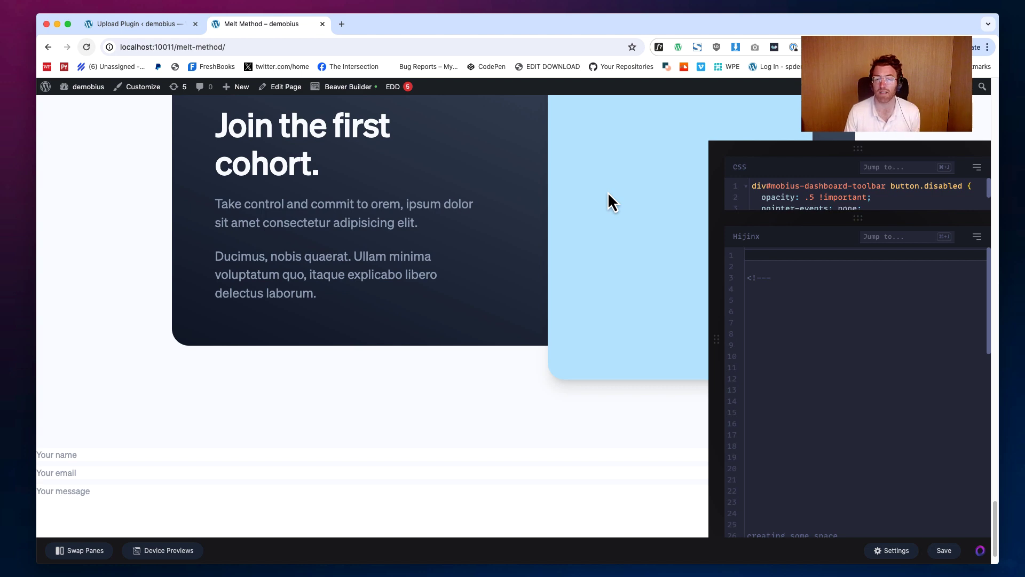
- Inspect the blue card in DevTools to find its putformhere class
right_click(601, 158)
click(645, 339)
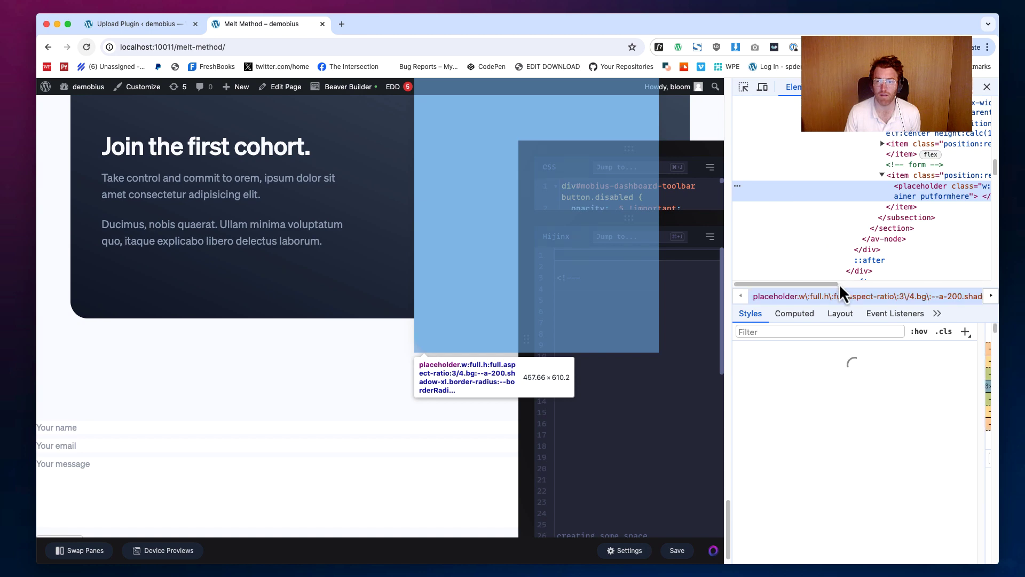
mouse_move(839, 284)
mouse_down()
mouse_move(821, 283)
mouse_move(933, 277)
mouse_move(856, 288)
mouse_move(869, 284)
mouse_up()
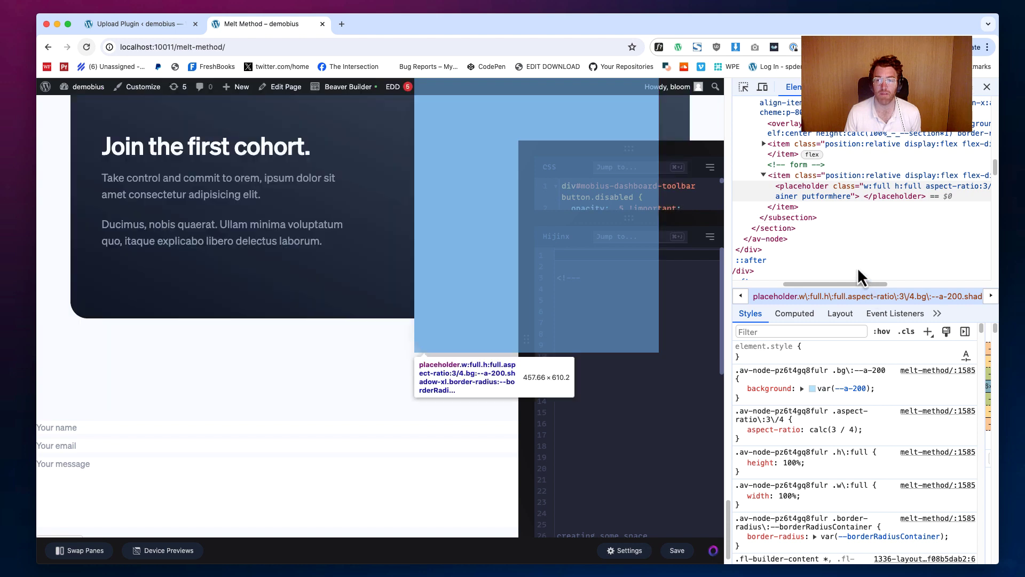
- Pick the contact form to read its fl-contact-form class, then close DevTools
click(744, 87)
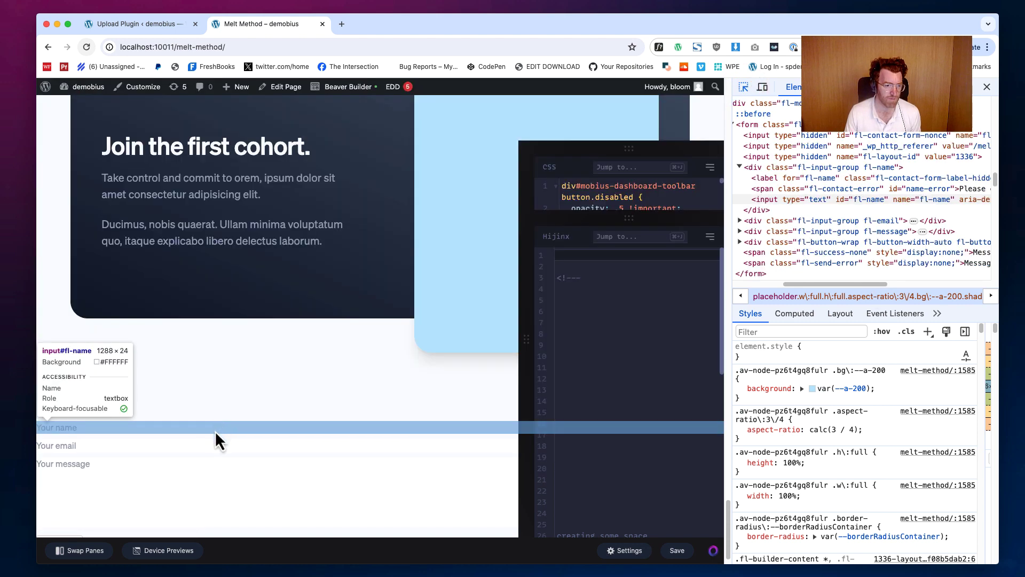
click(213, 437)
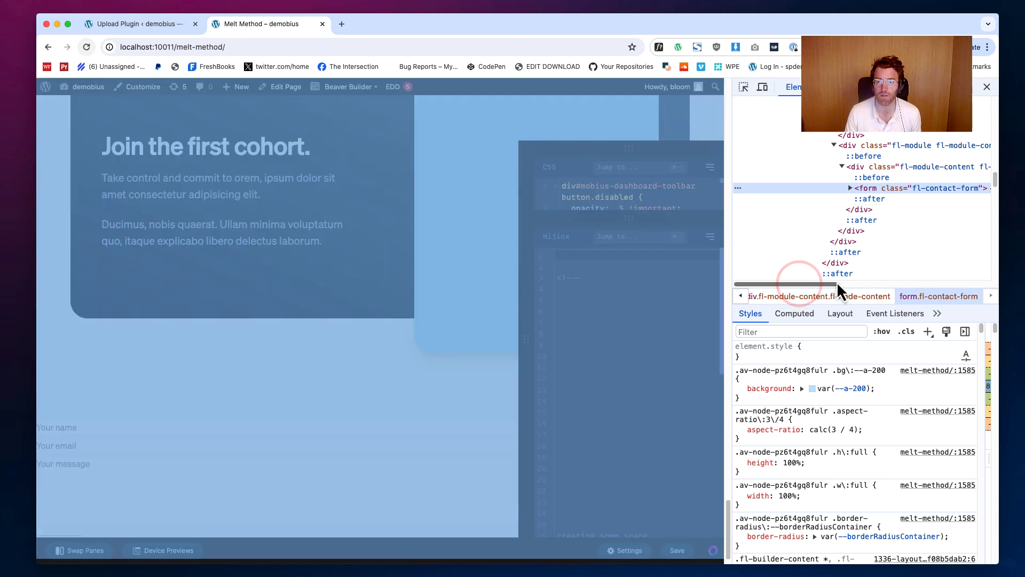
drag(799, 285, 937, 284)
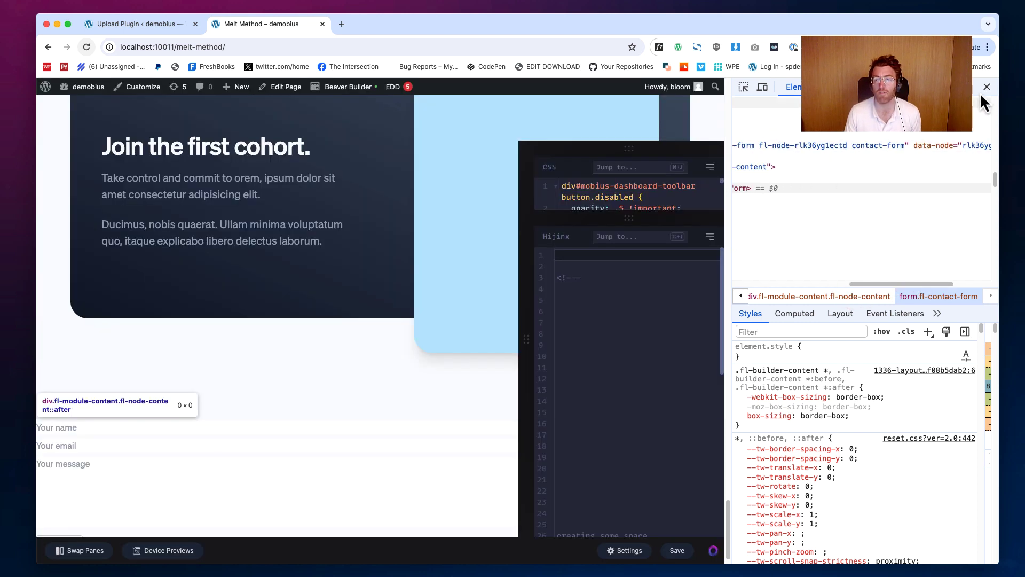
click(988, 87)
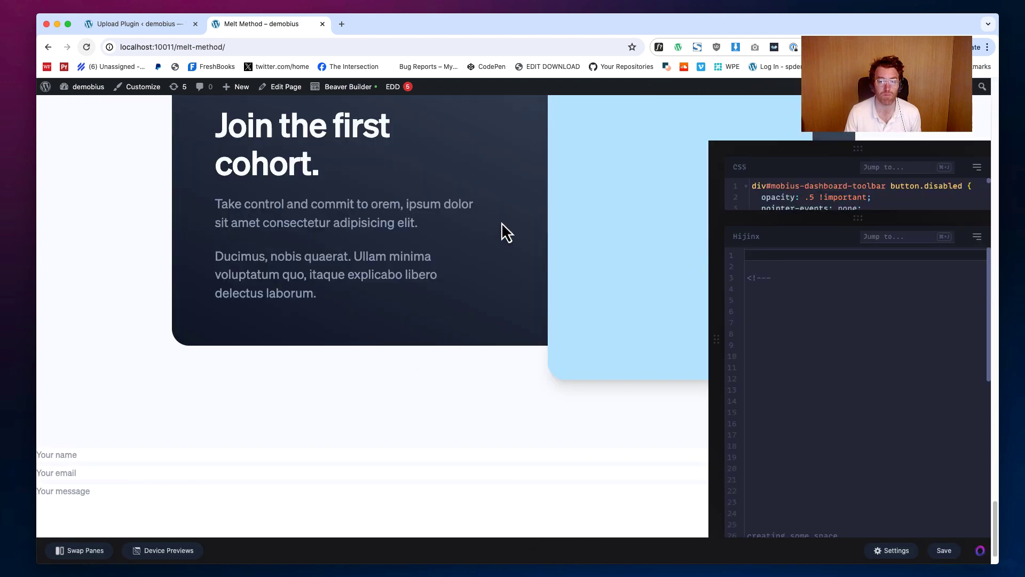
- Write a Hijinx <script> block appending .contact-form to the putformhere placeholder
click(778, 257)
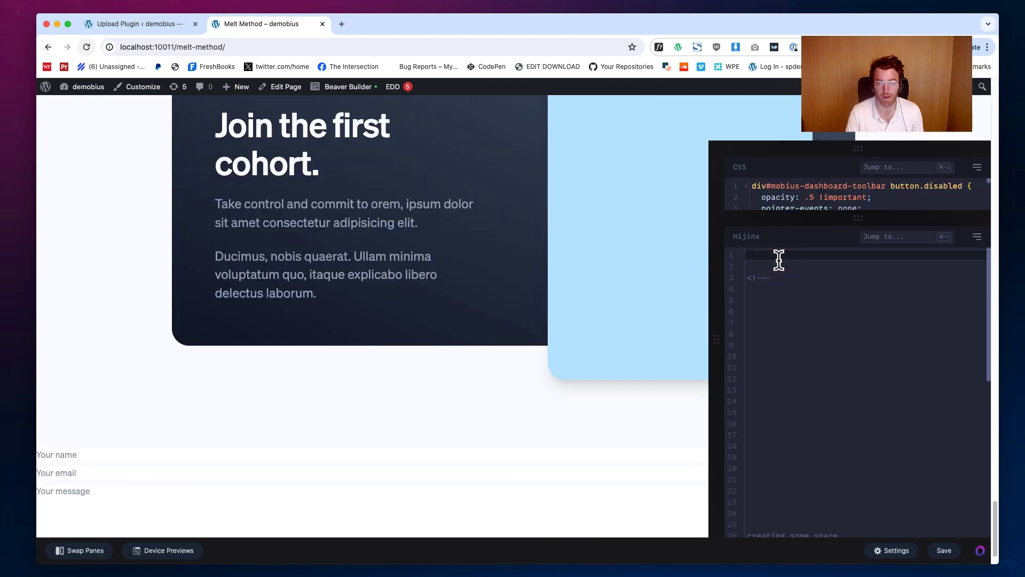
text(script)
key(Tab)
key(Return)
key(Return)
key(Return)
key(Up)
text($(')
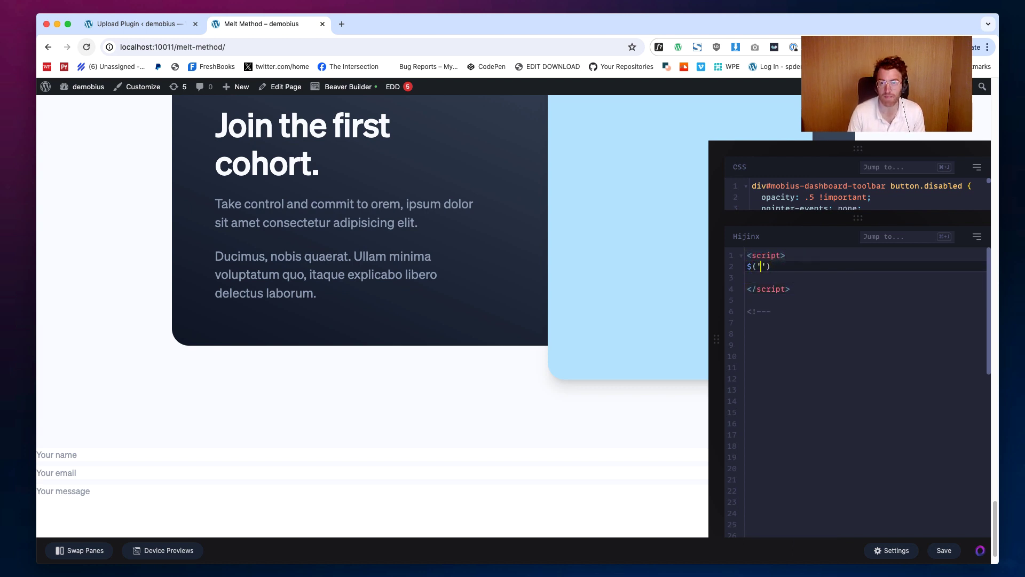
text(.contact-form)
key(End)
text(.apper)
text(o(')
text(putformhere)
key(End)
text(;)
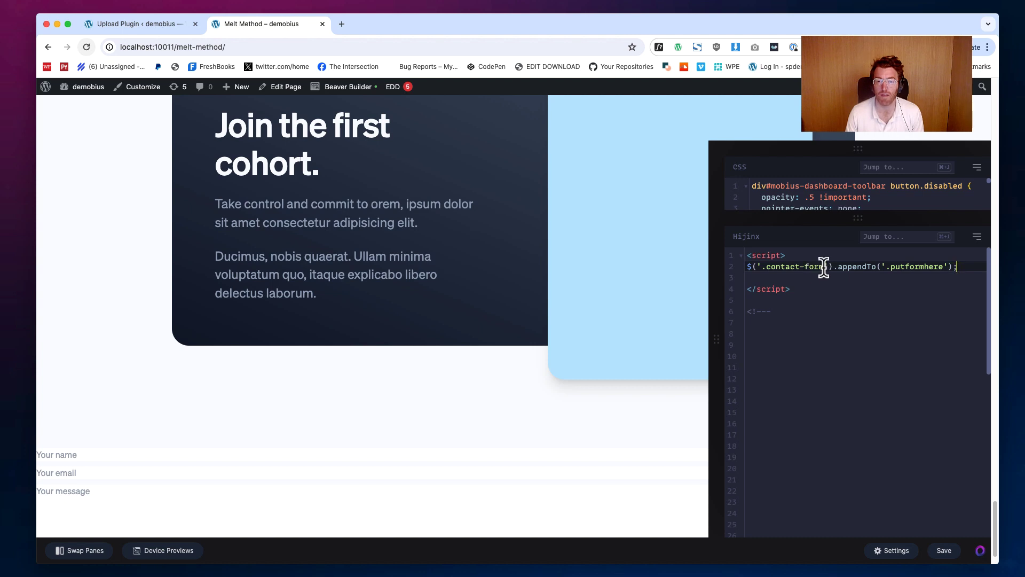
click(829, 267)
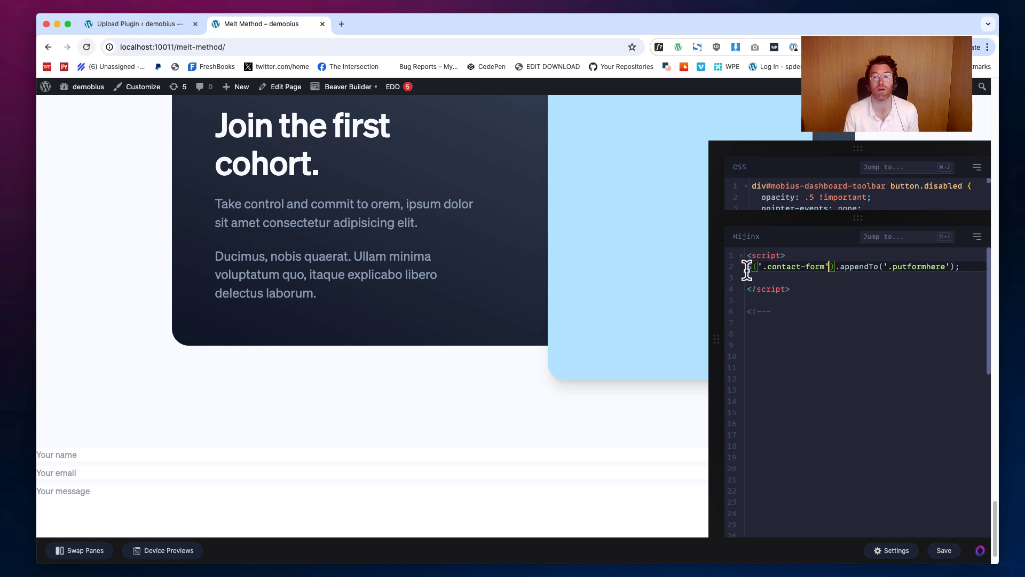
drag(882, 267, 947, 267)
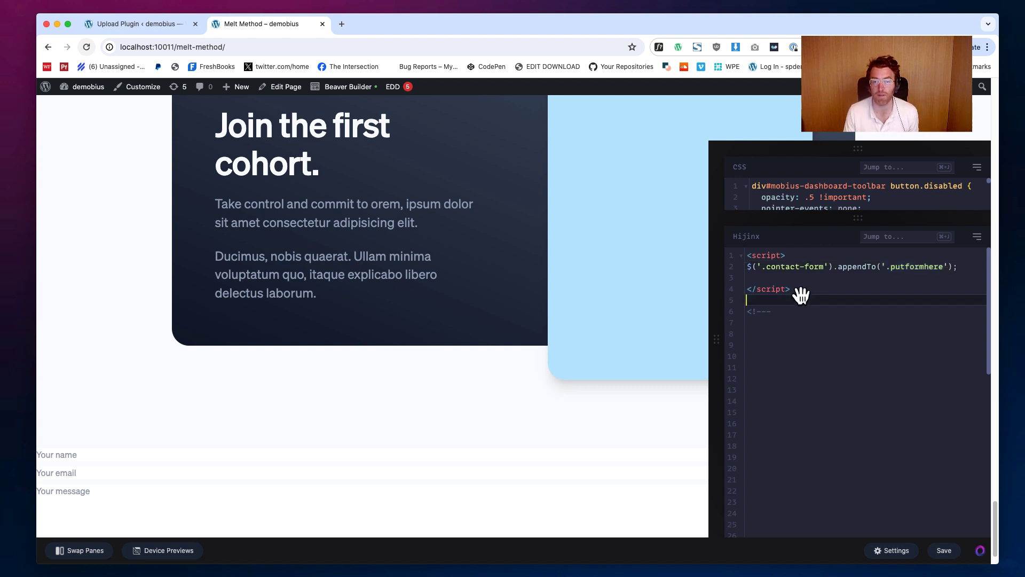
- Replace the script with a <select-all targets=".contact-form"> tag
drag(797, 299, 761, 255)
key(BackSpace)
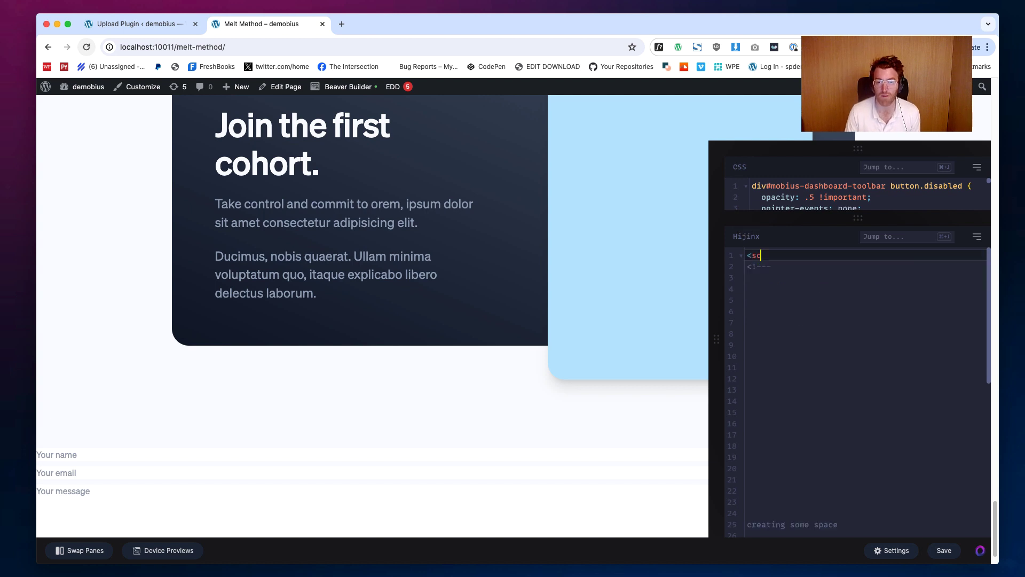
key(Return)
key(Return)
key(Up)
key(Up)
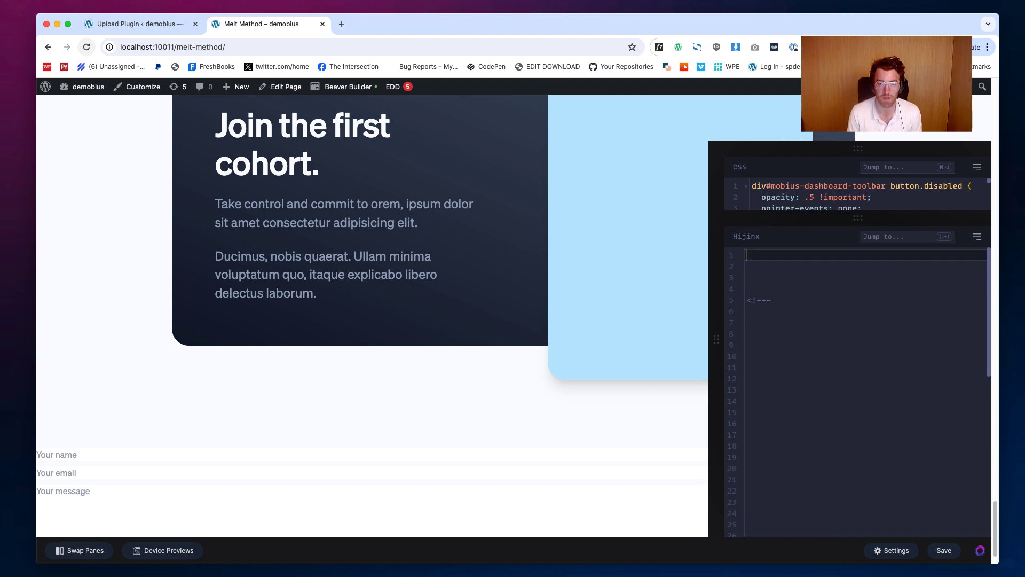
text(<select-all></select-all>)
key(Left)
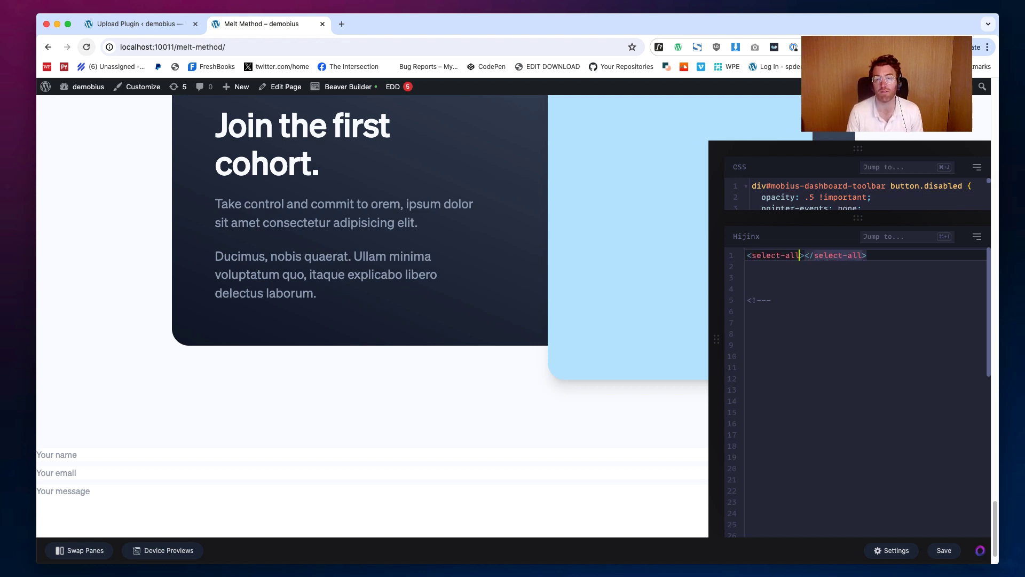
text(=)
key(BackSpace)
key(BackSpace)
text(targets=")
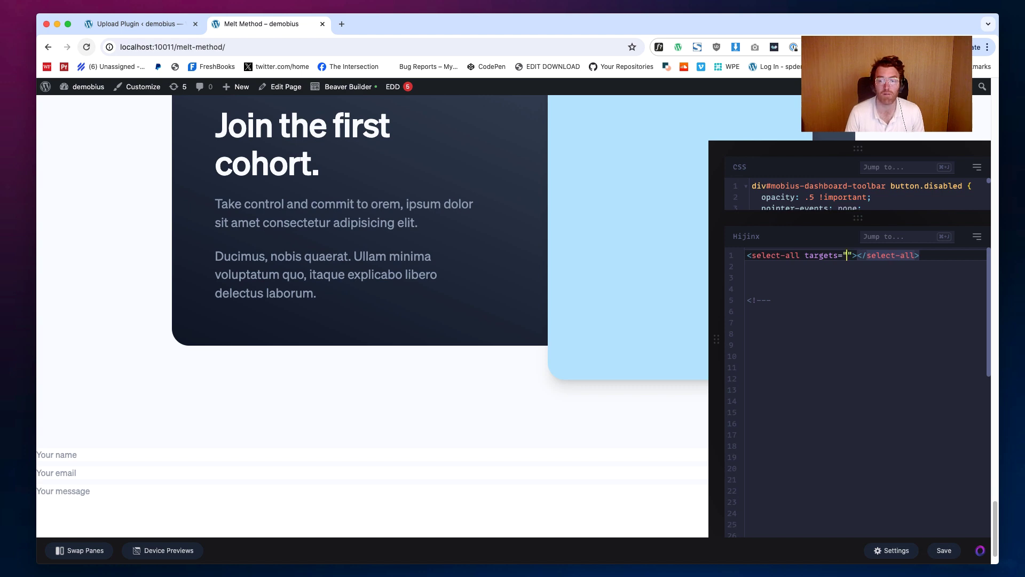
text(.contact-form)
key(Right)
key(Return)
key(Return)
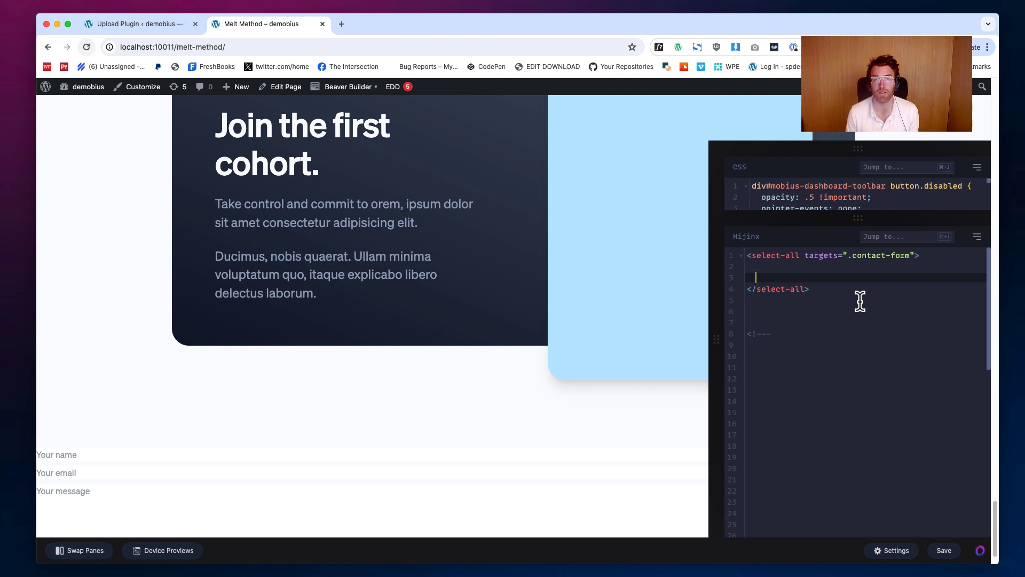
- Nest <append-to> holding <select-all targets=".putformhere"> inside the contact-form rule
key(Up)
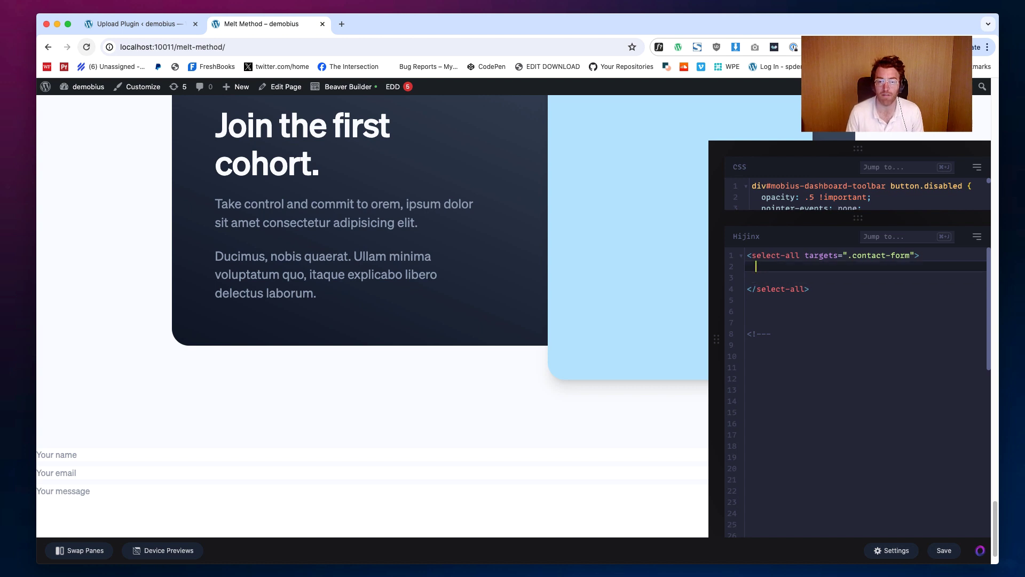
text(append-to>)
key(Tab)
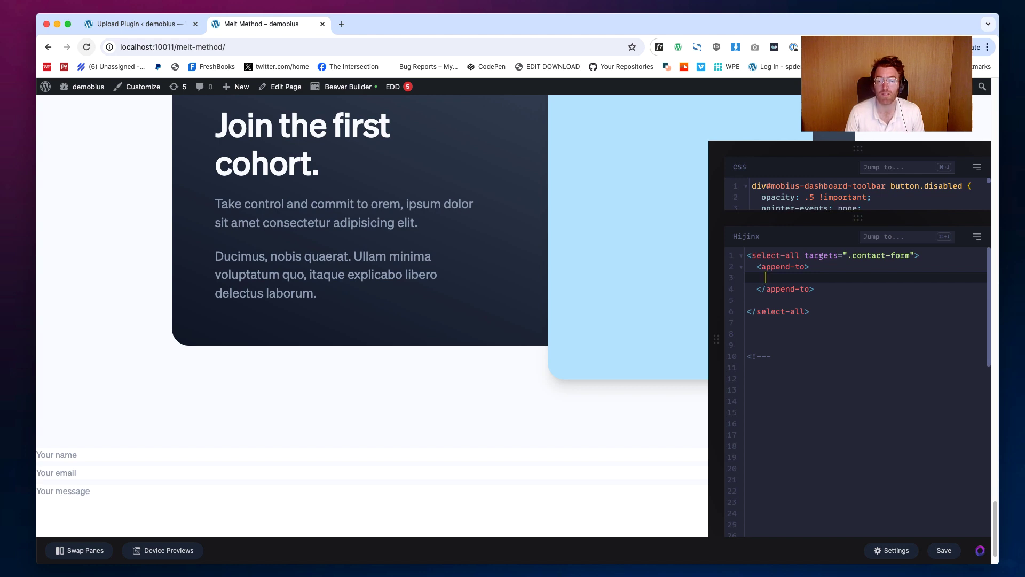
text(select-all)
key(Tab)
key(Left)
text(targets=")
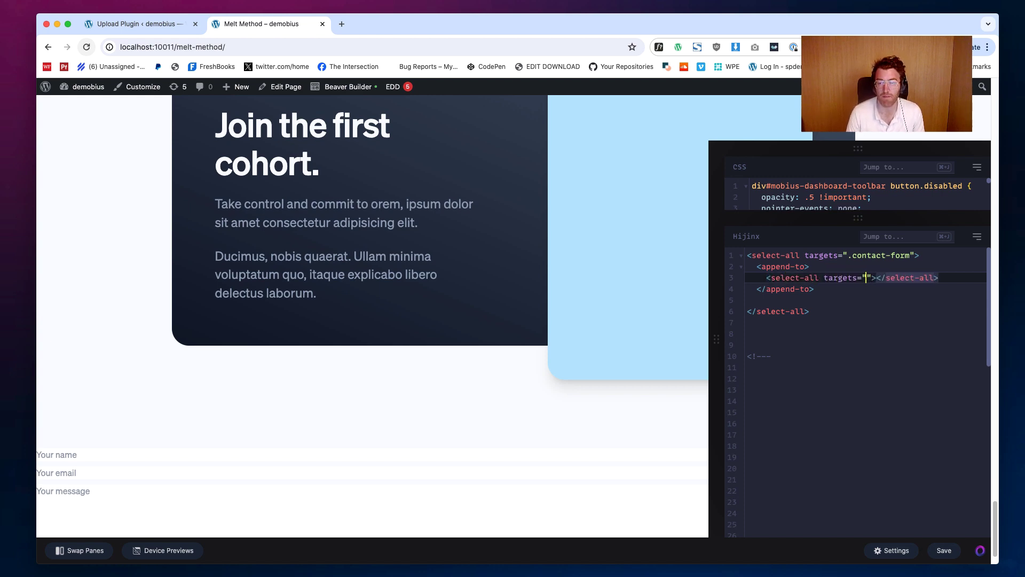
text(.putformhere)
key(Down)
key(Down)
key(Down)
key(BackSpace)
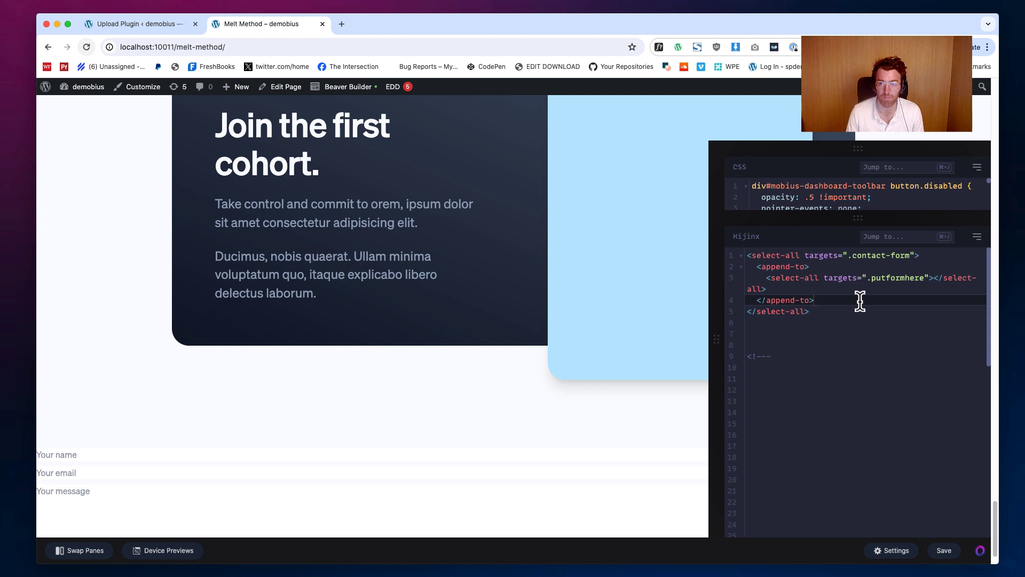
- Resize the code panel and enlarge the CSS pane above Hijinx
drag(717, 255, 659, 258)
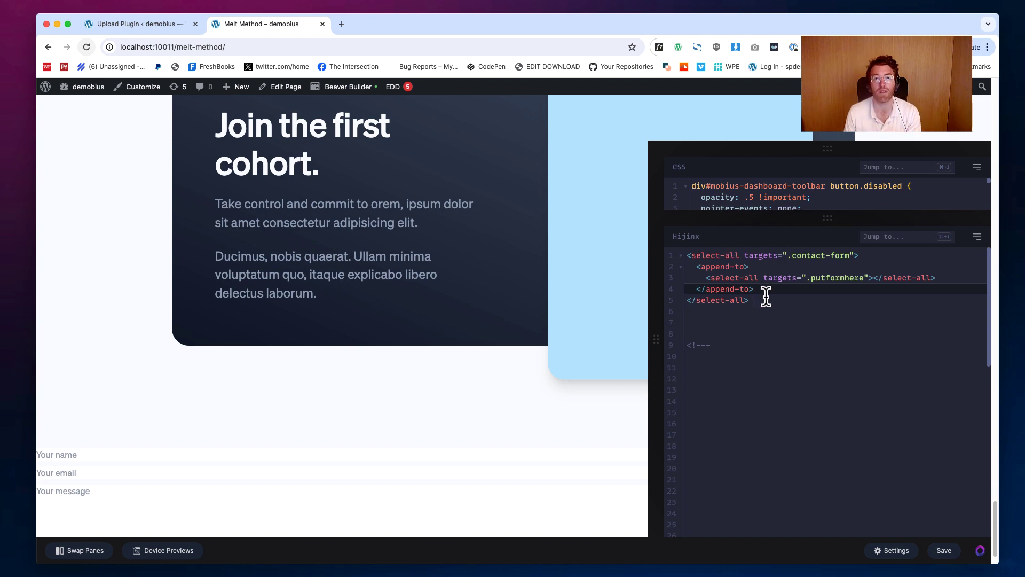
click(705, 328)
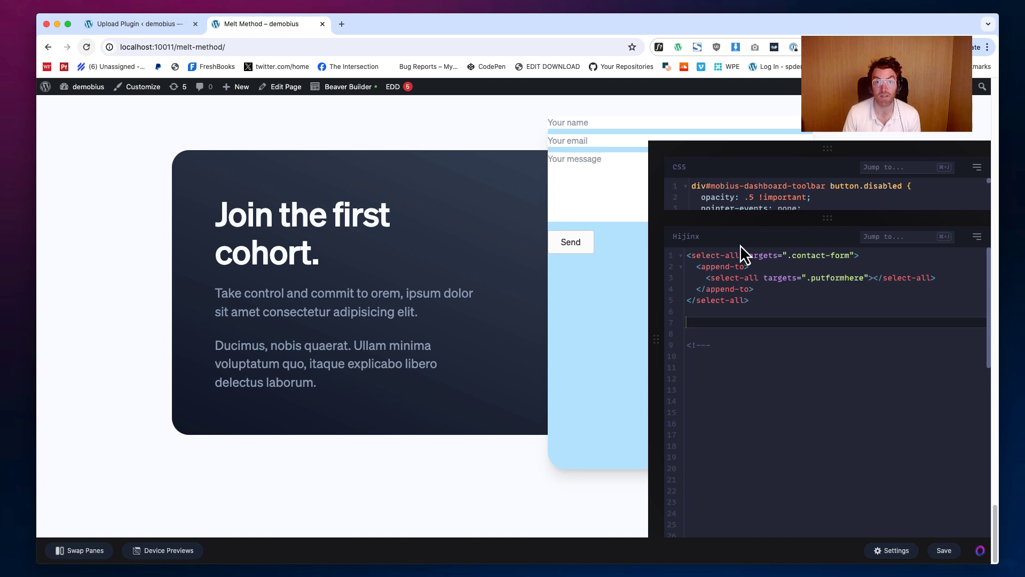
drag(653, 152, 667, 153)
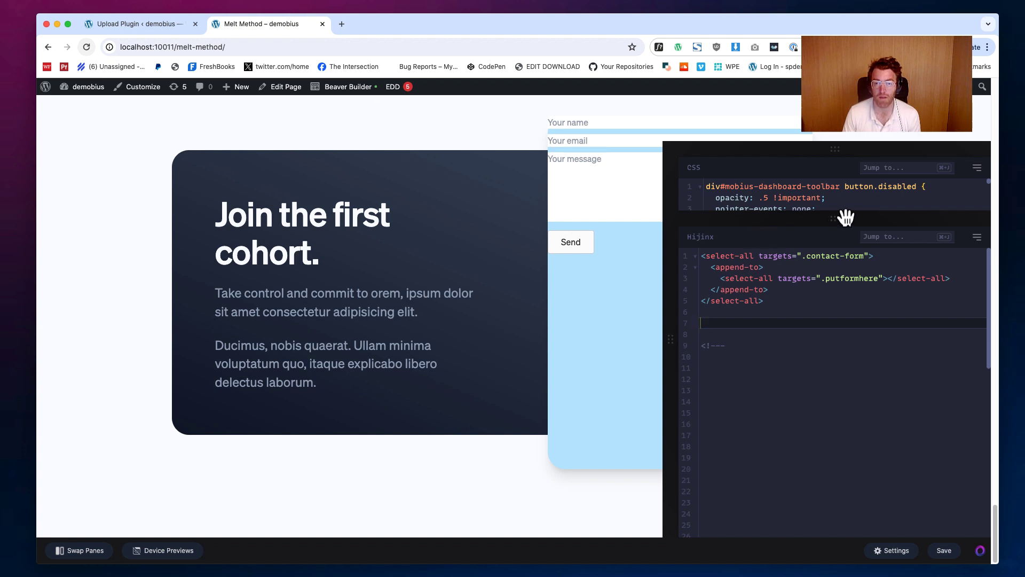
drag(847, 217, 789, 348)
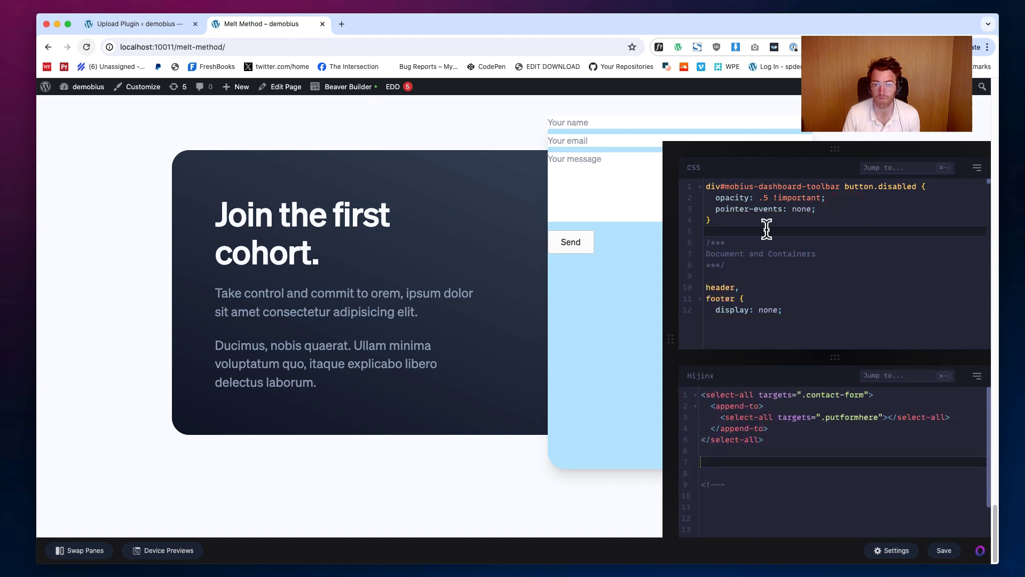
- Add .putformhere{ padding:2rem; } under the Document and Containers comment
click(743, 267)
key(Return)
key(Return)
text(.)
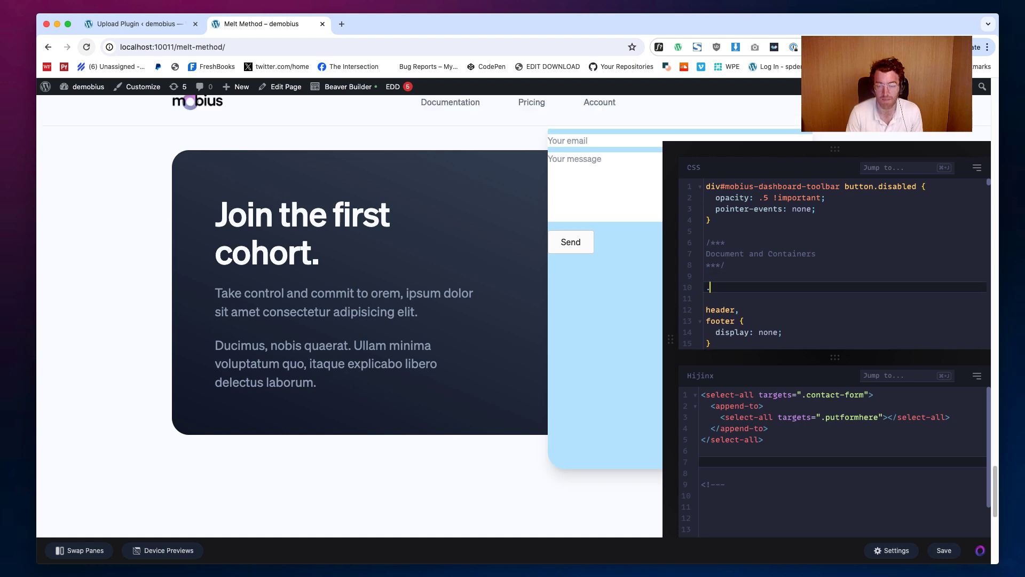
text(putformhere{)
key(Return)
text(padding:2rem;)
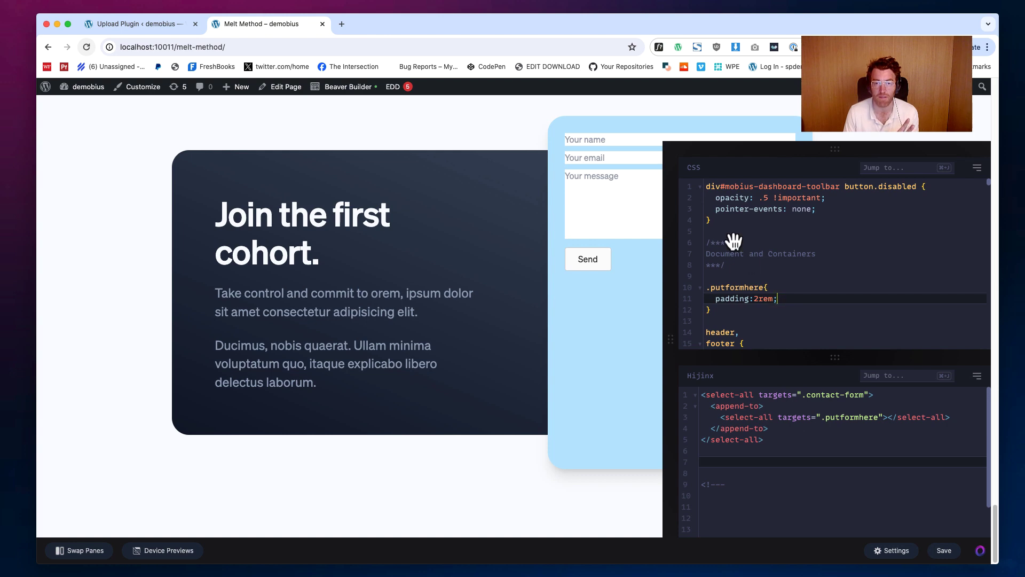
mouse_move(671, 153)
mouse_down()
mouse_move(789, 158)
mouse_move(687, 271)
mouse_up()
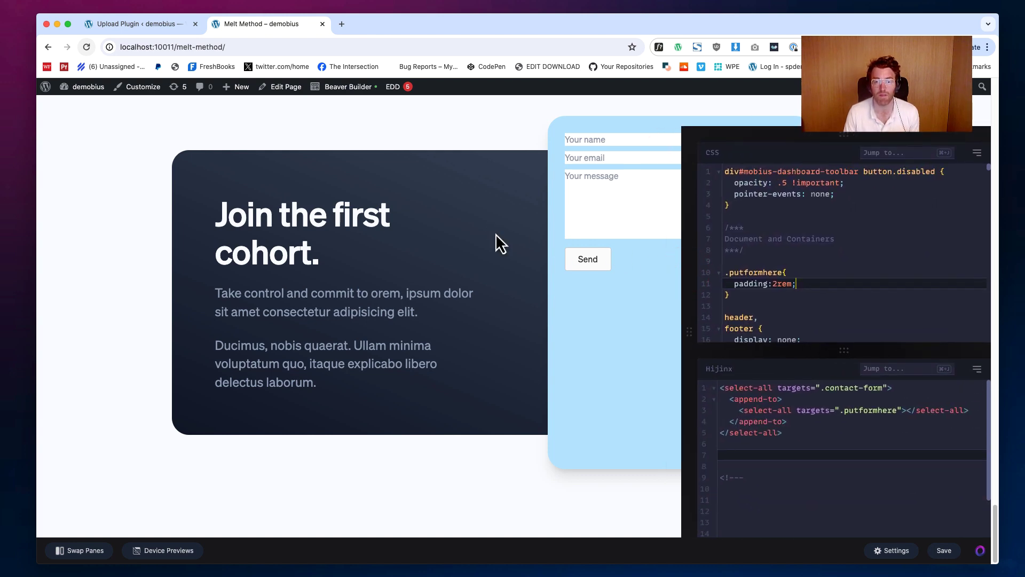
- Move the code panel to the left side of the page and widen it slightly
drag(495, 233, 495, 233)
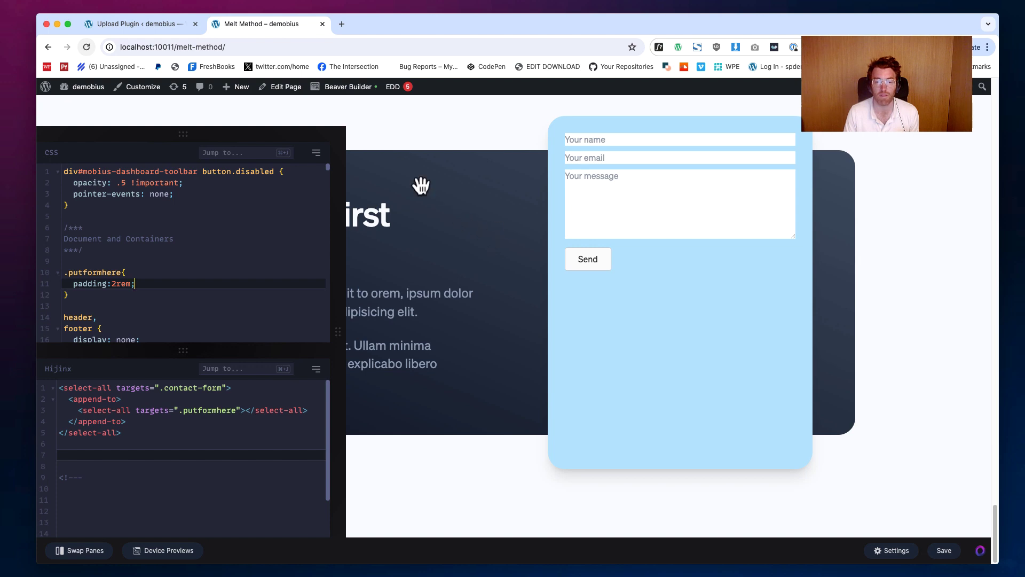
drag(335, 129, 386, 128)
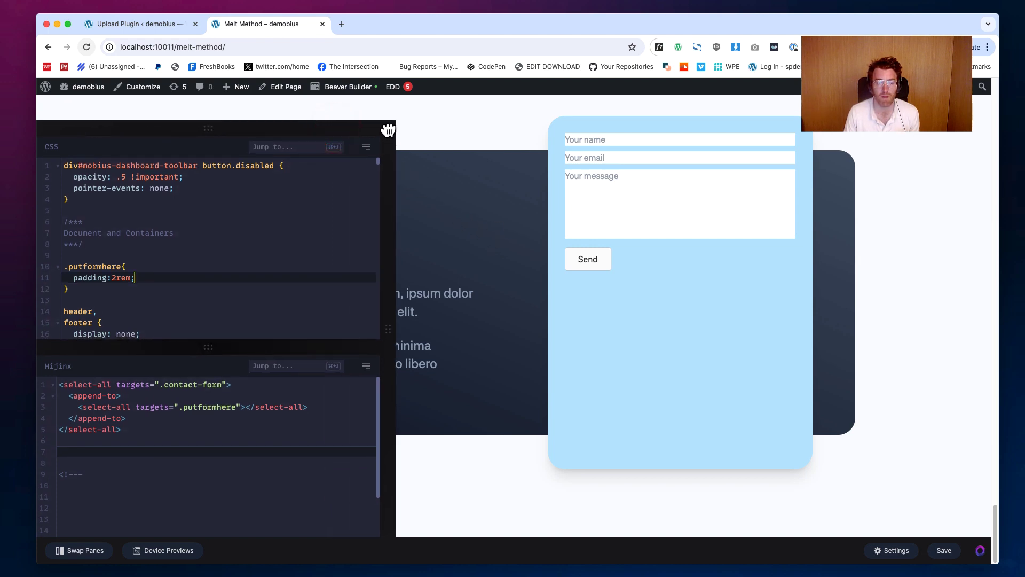
click(93, 455)
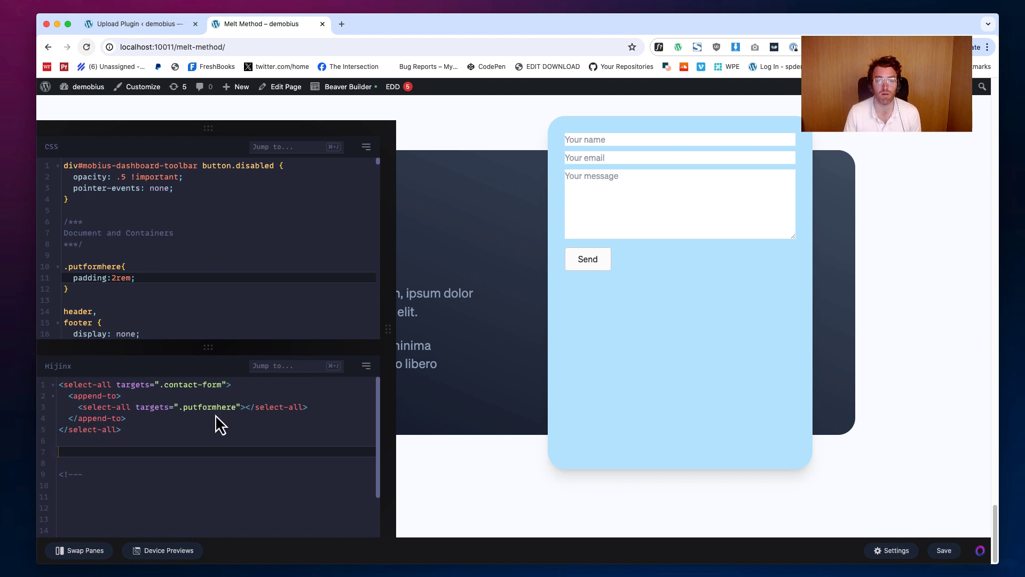
- Test typing in the relocated Your name and Your email fields
click(614, 139)
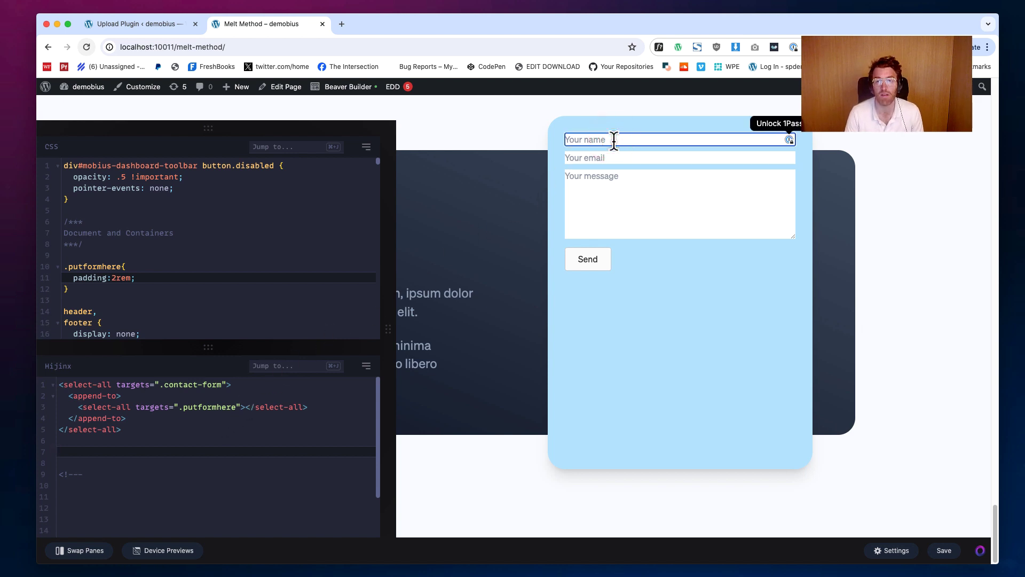
text(D)
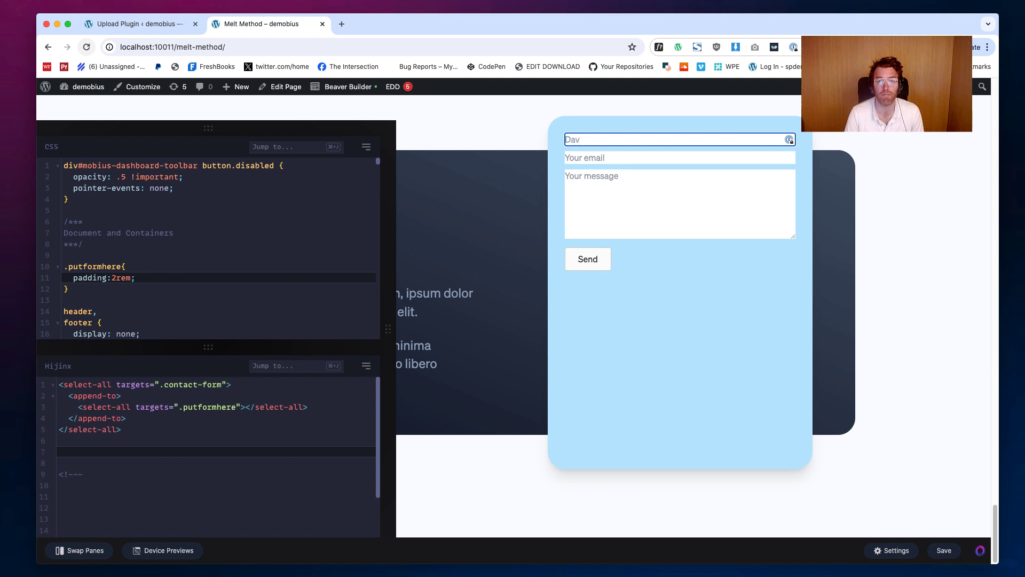
key(BackSpace)
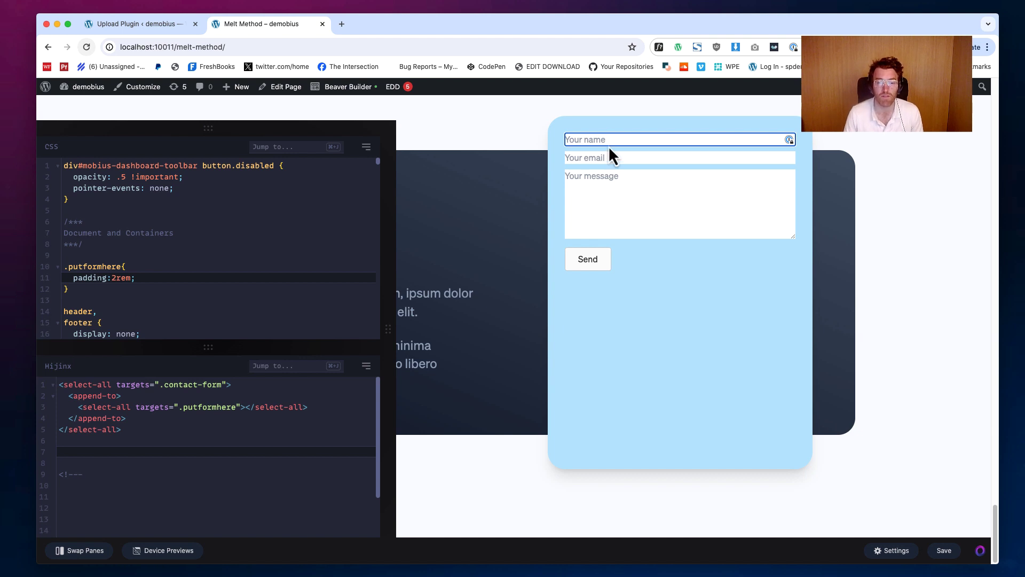
click(592, 159)
key(Down)
key(Up)
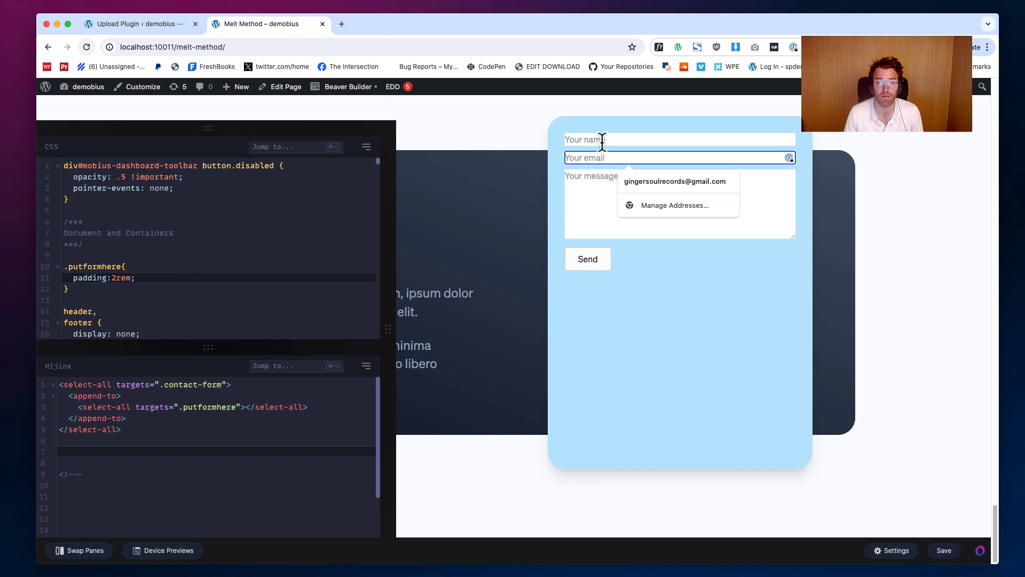
click(602, 141)
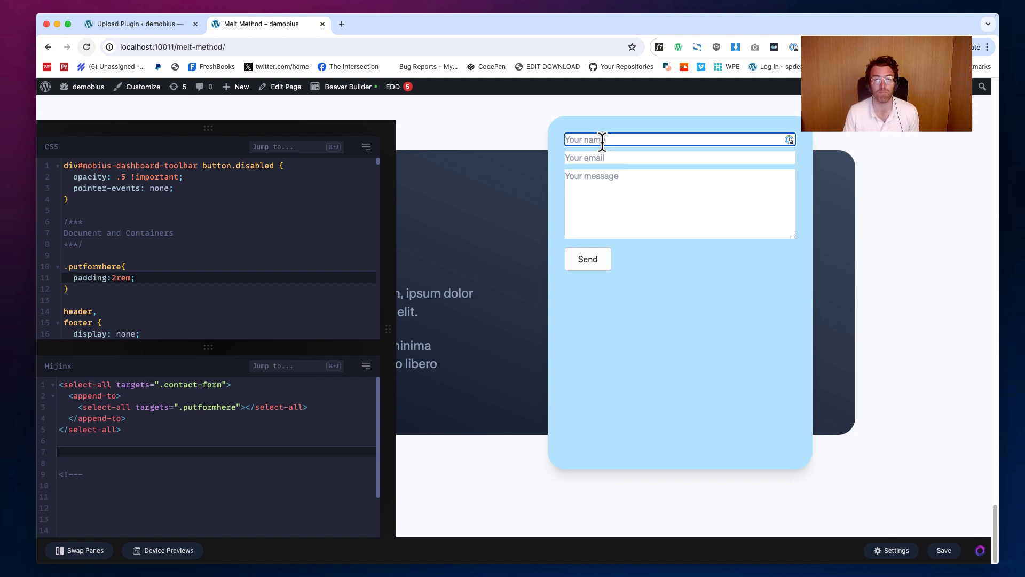
- Inspect the Your name field and clear the console's error messages
right_click(602, 145)
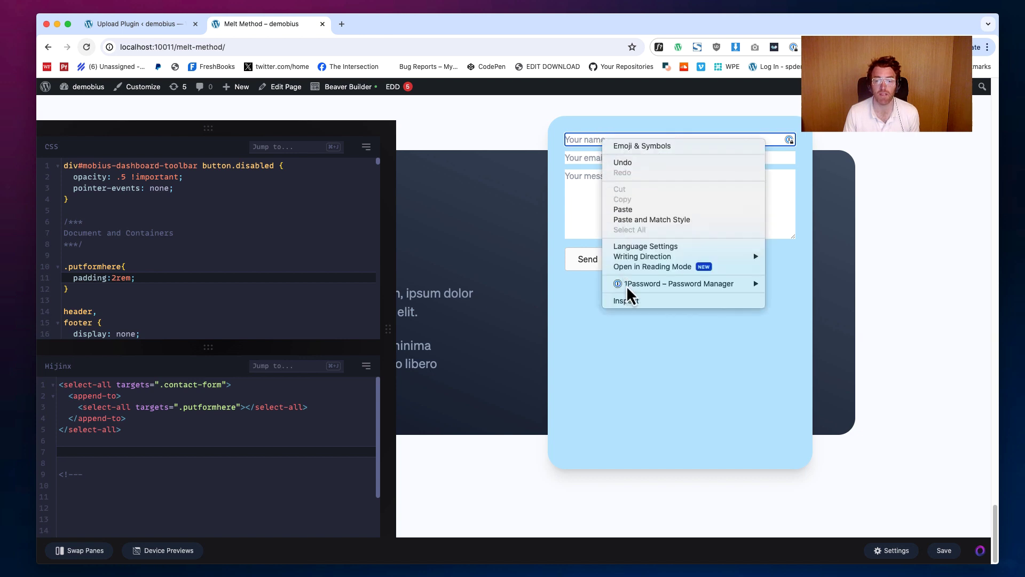
click(629, 297)
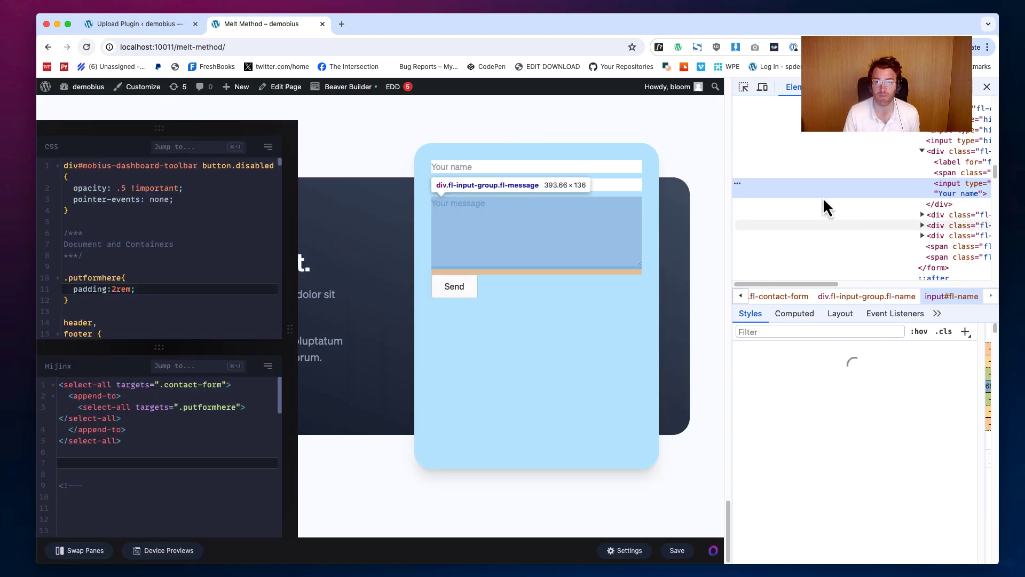
key(Escape)
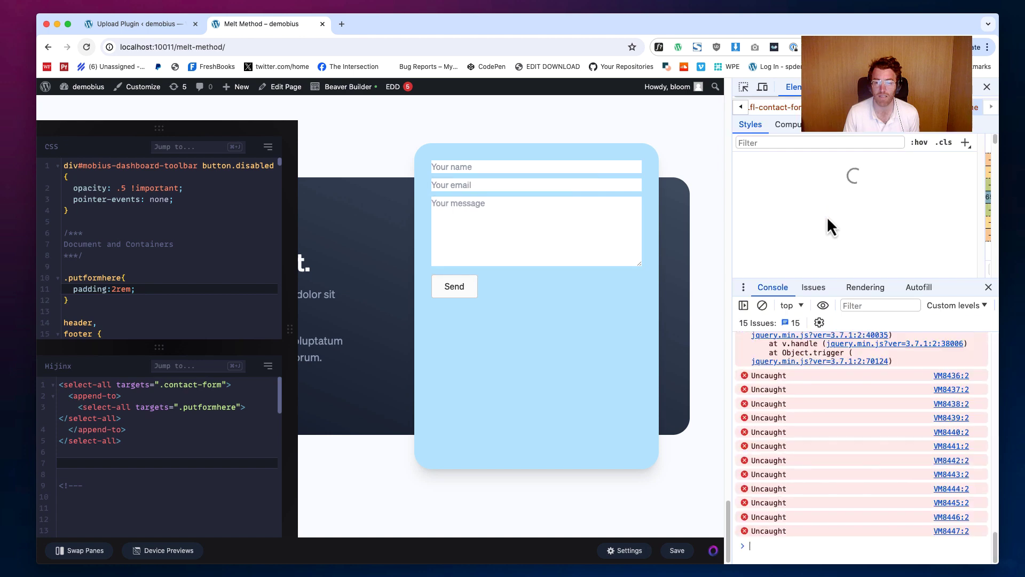
scroll(864, 395, up, 2)
scroll(866, 406, up, 3)
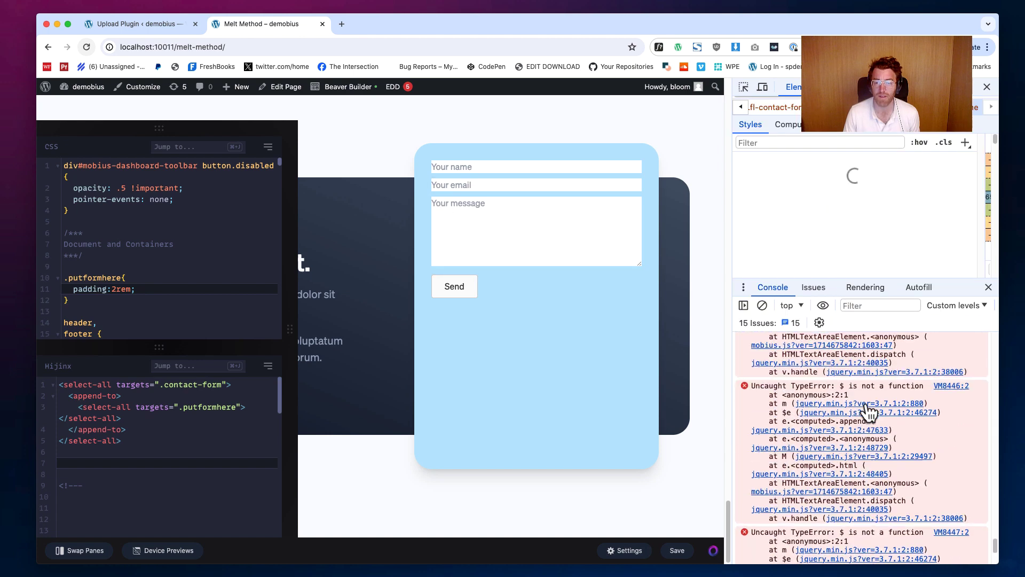
click(763, 305)
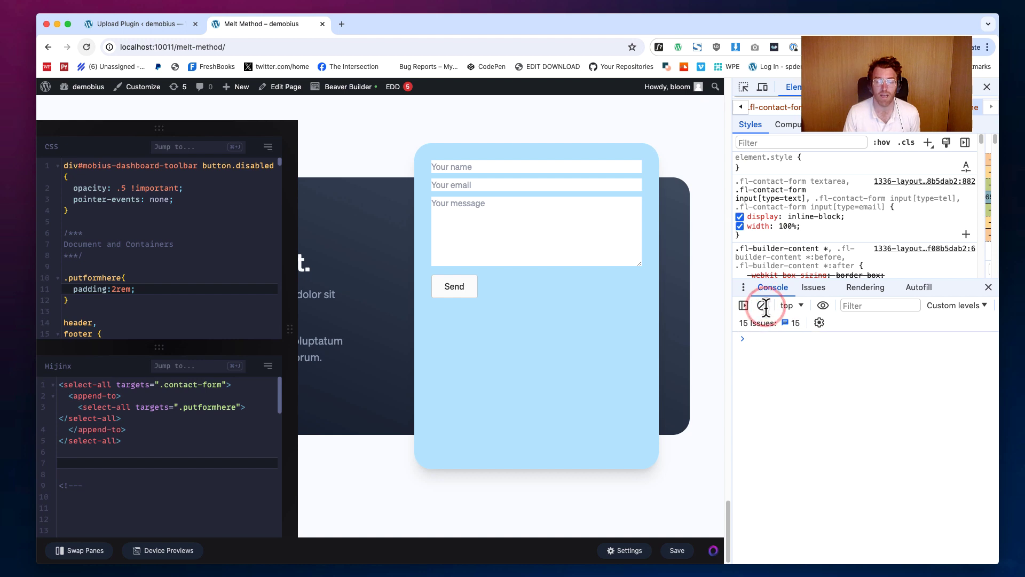
- Close the console and scroll the Elements tree to show the input#fl-name markup
click(746, 90)
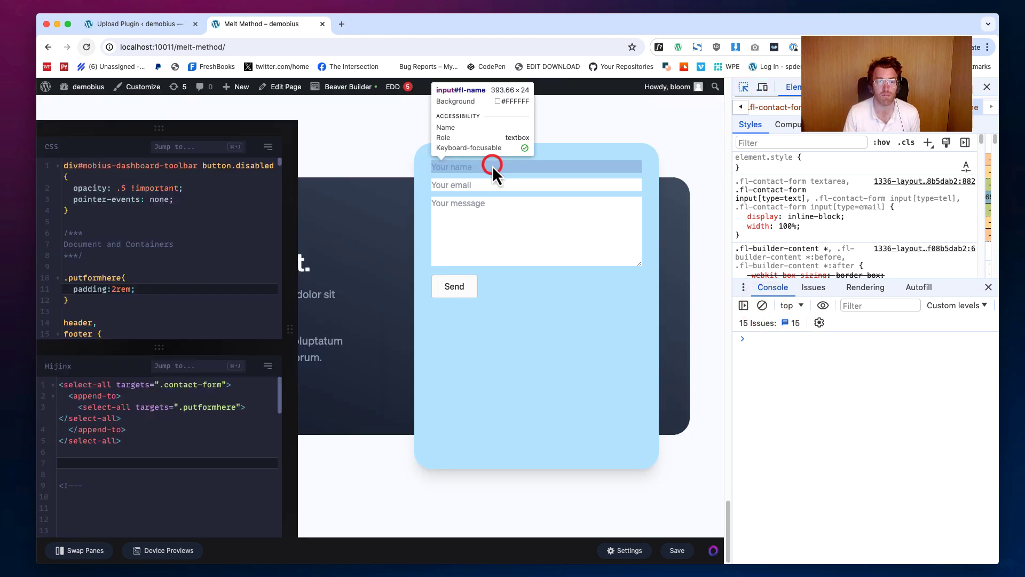
click(493, 166)
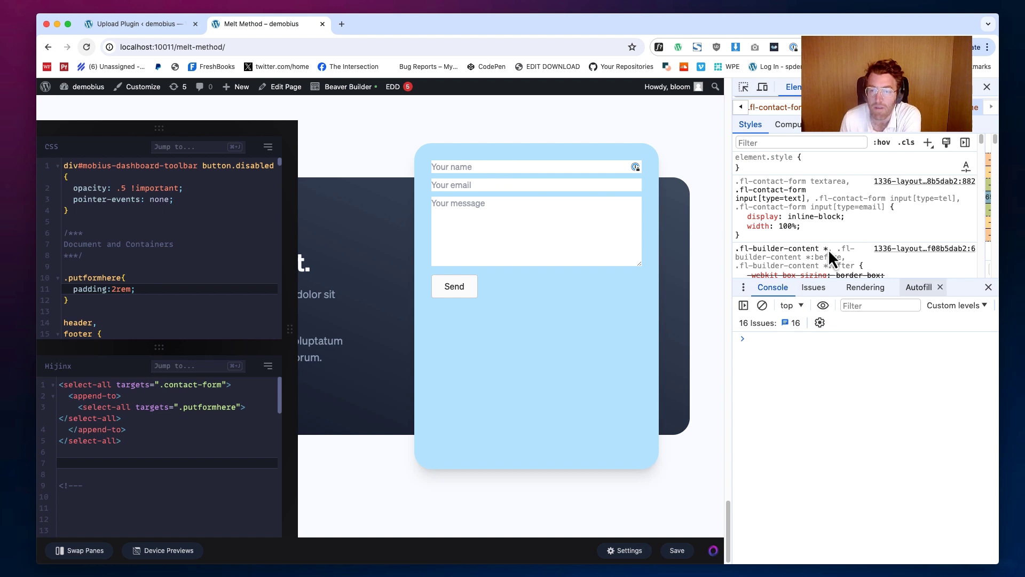
click(989, 289)
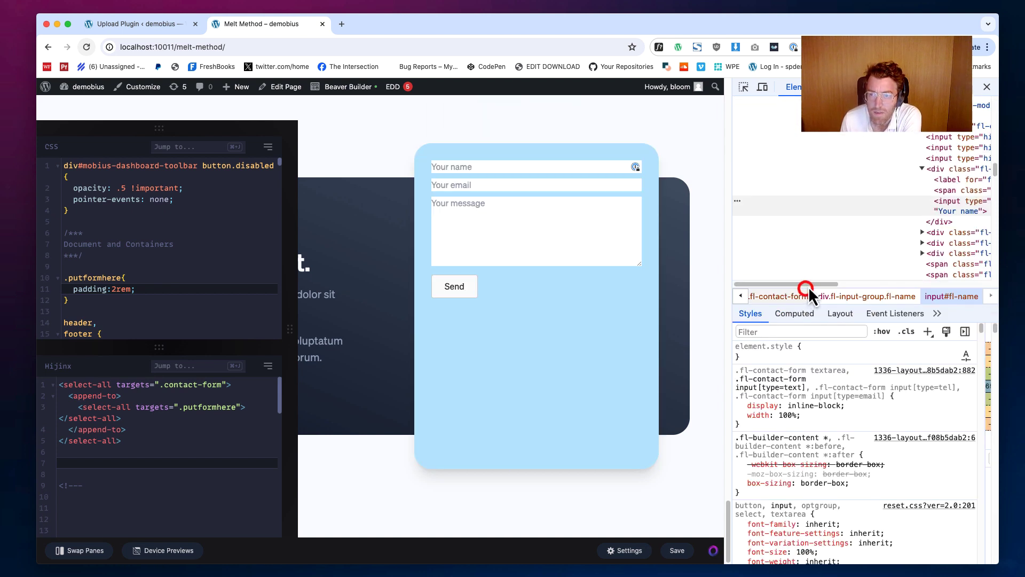
drag(809, 284, 876, 283)
scroll(878, 282, right, 2)
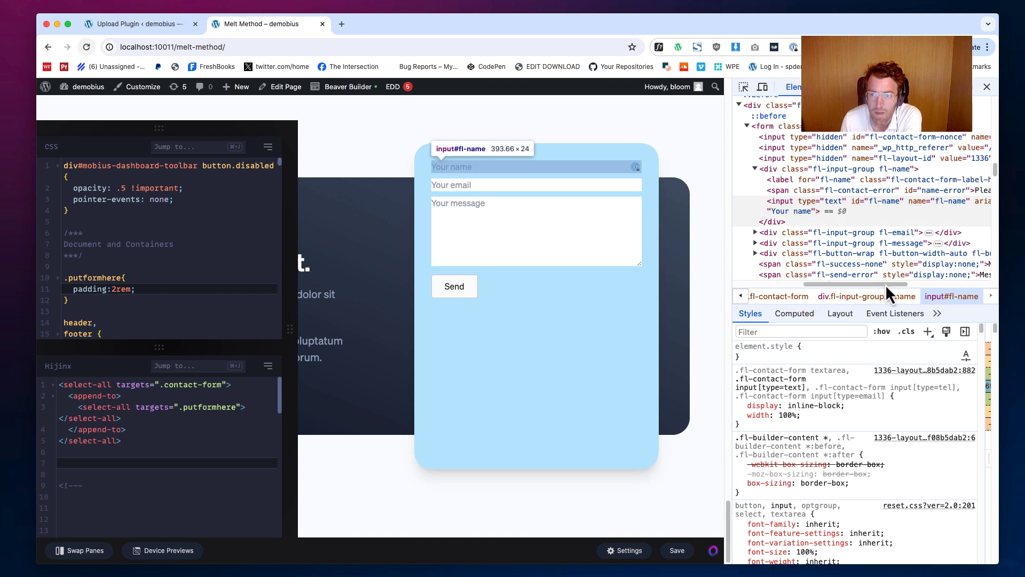
- Add autocomplete="name" to the name input in DevTools and test autofill
mouse_move(887, 285)
mouse_down()
mouse_move(938, 280)
mouse_move(880, 283)
mouse_up()
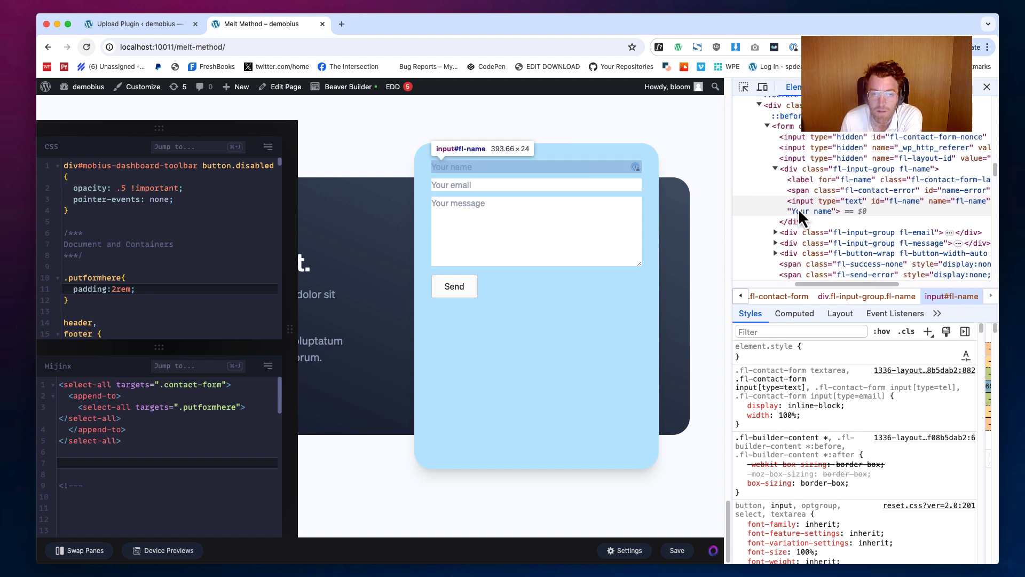
click(834, 212)
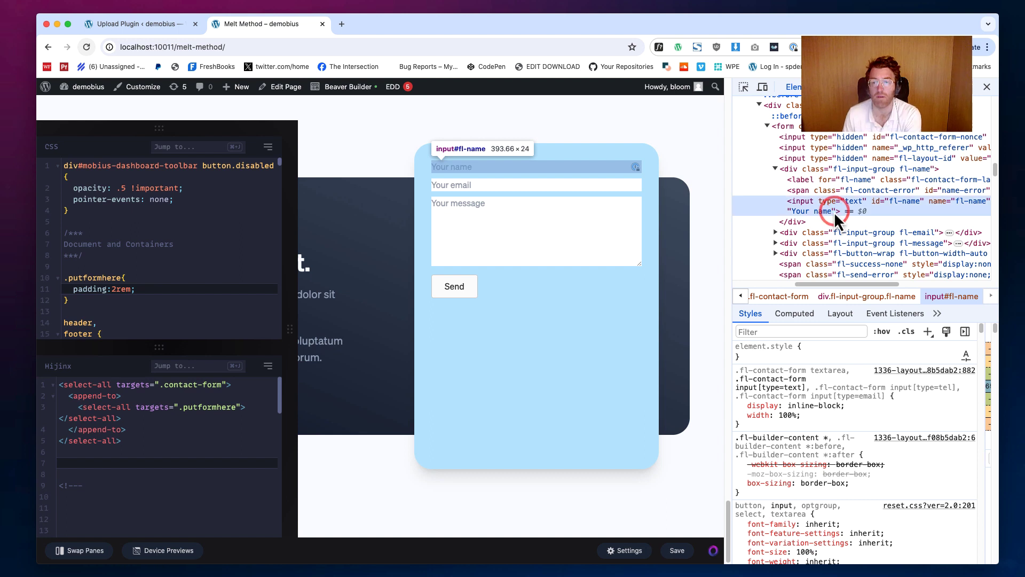
double_click(833, 211)
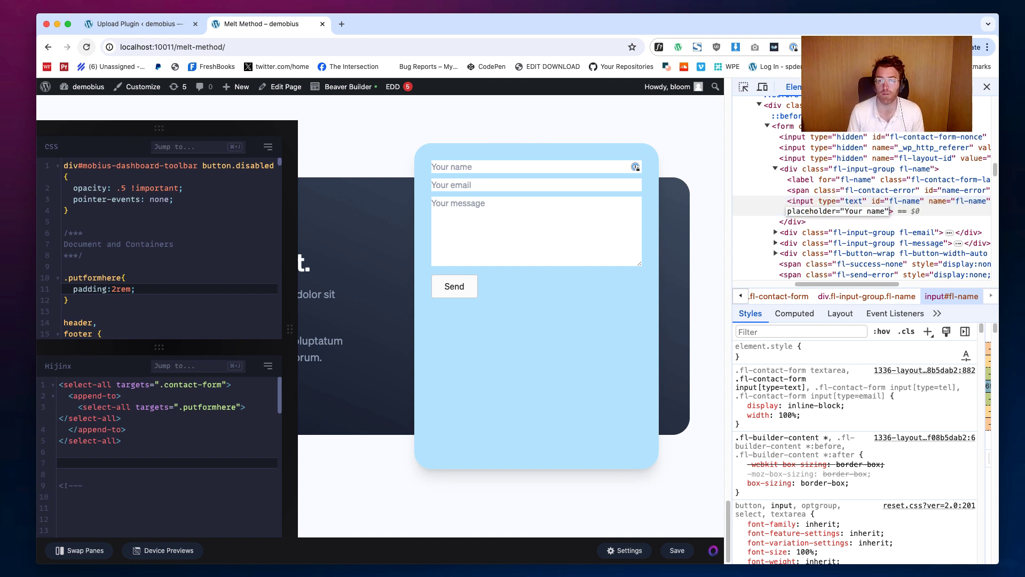
text( auto)
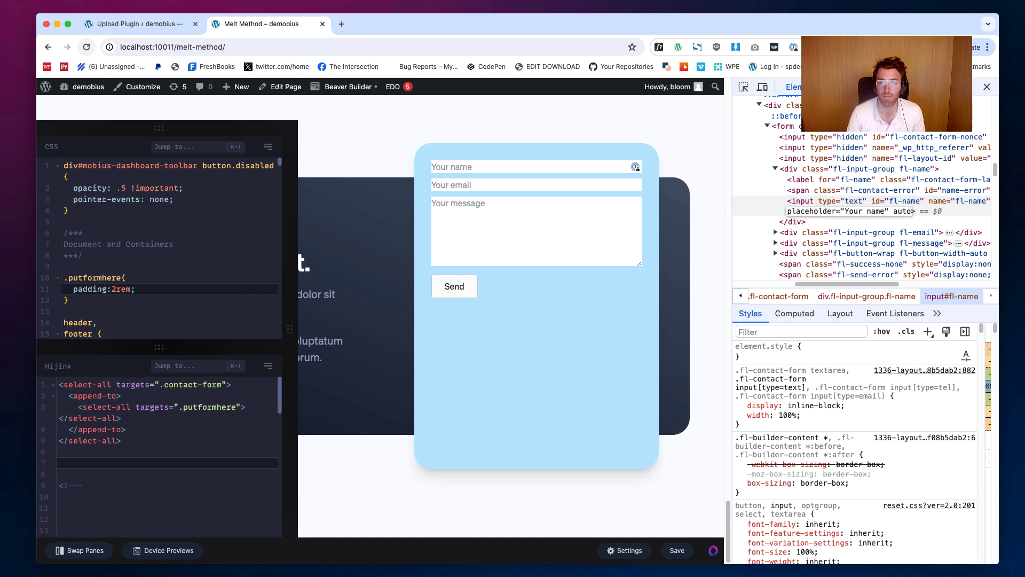
text(complete="")
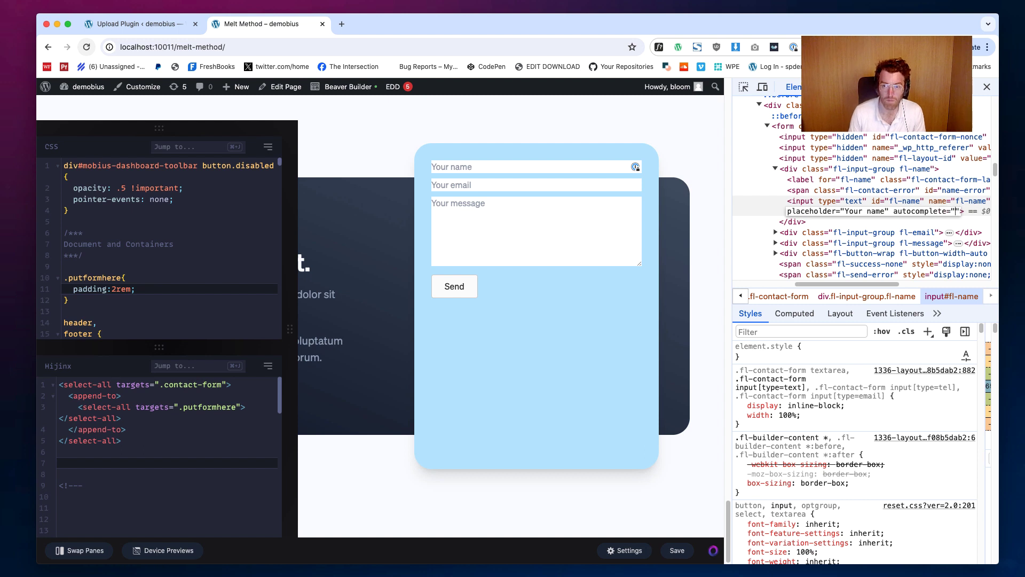
text(name)
key(Return)
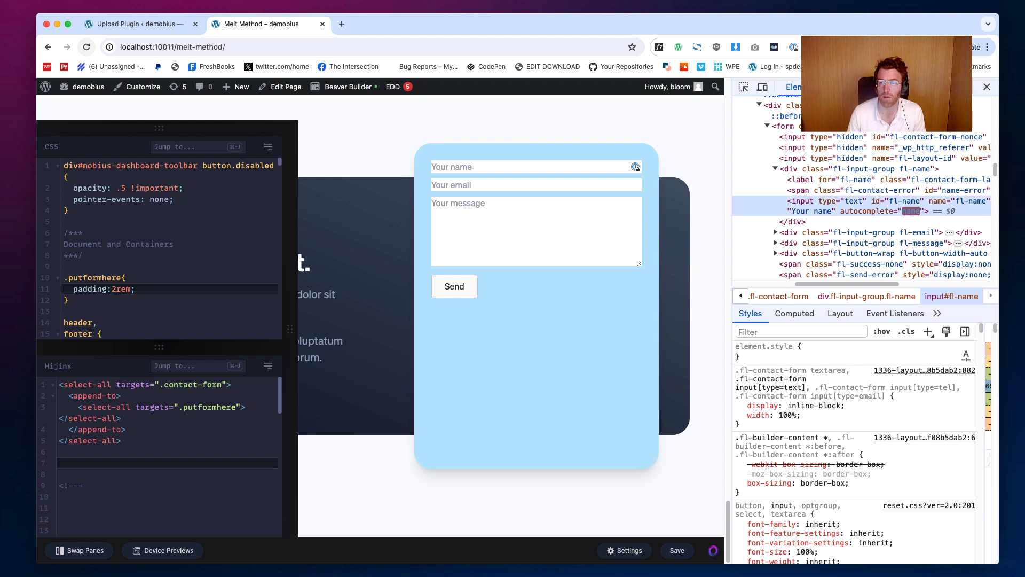
click(480, 167)
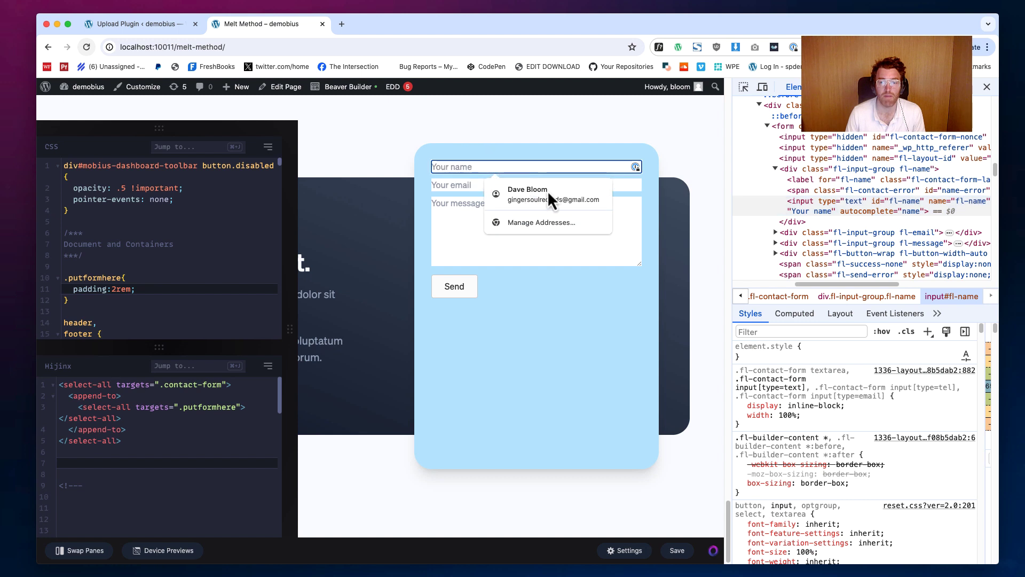
- Remove the autocomplete attribute again and retest typing in the name field
click(868, 212)
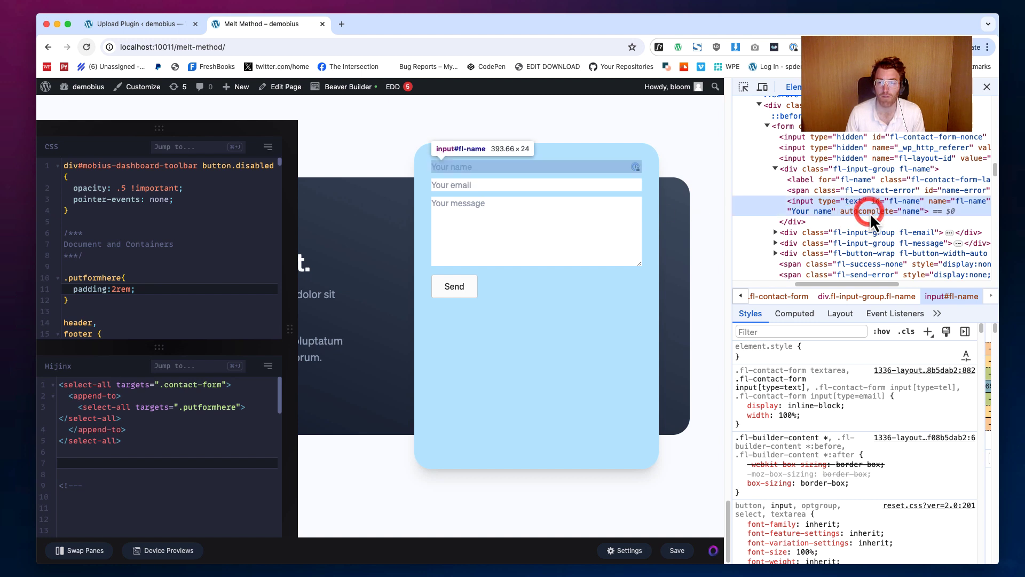
double_click(878, 213)
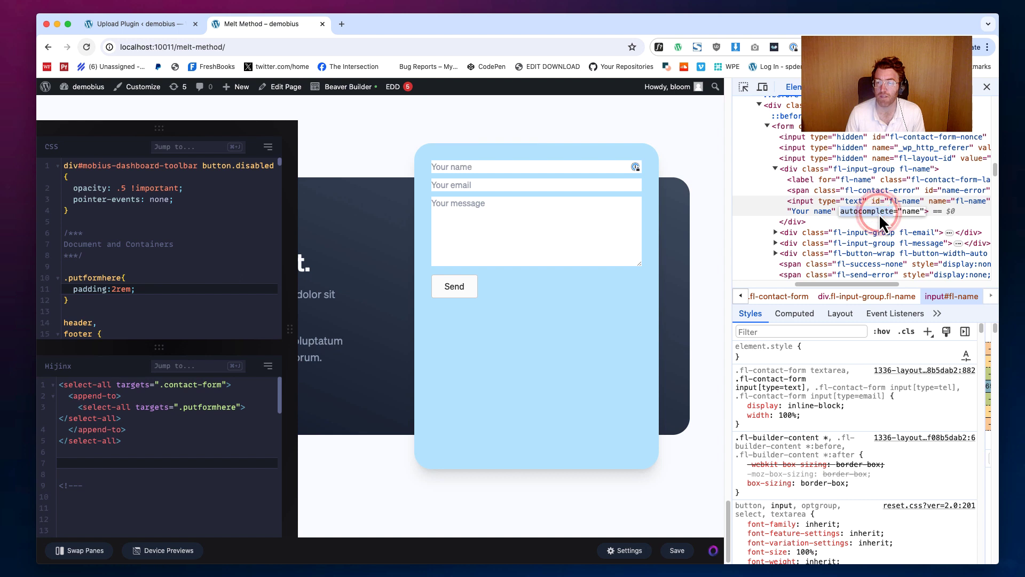
key(BackSpace)
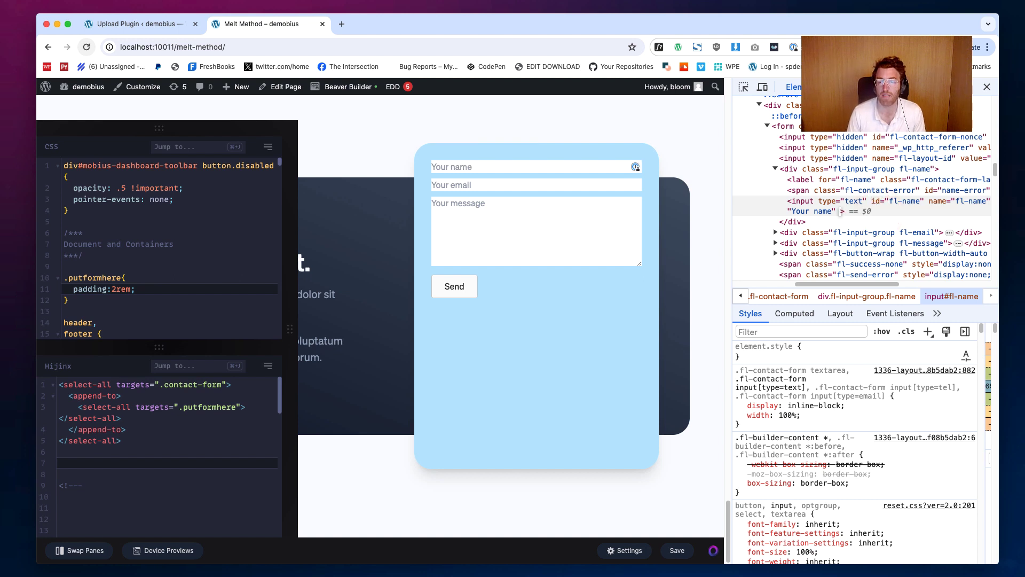
key(Return)
click(490, 170)
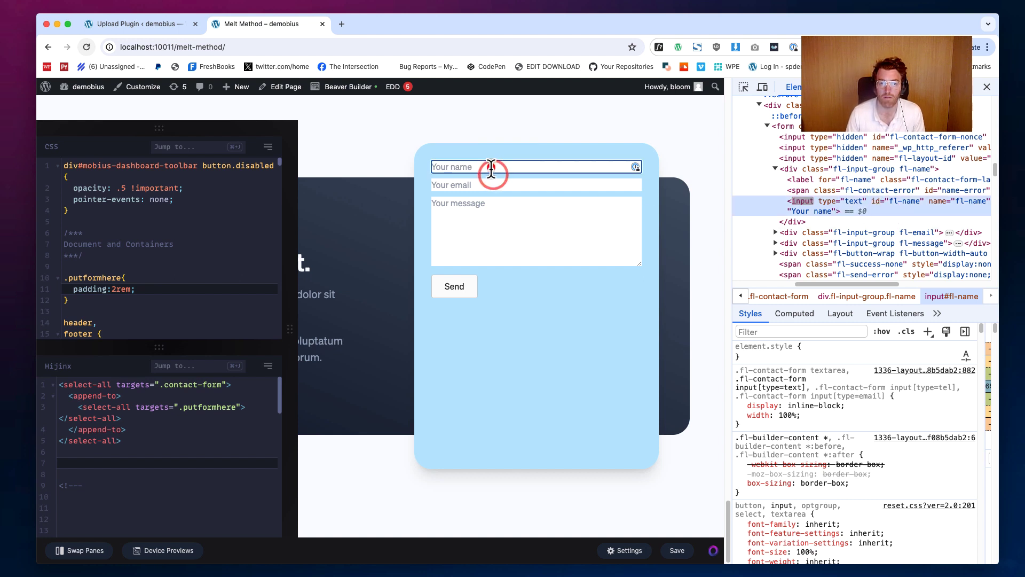
text(Da)
key(BackSpace)
key(BackSpace)
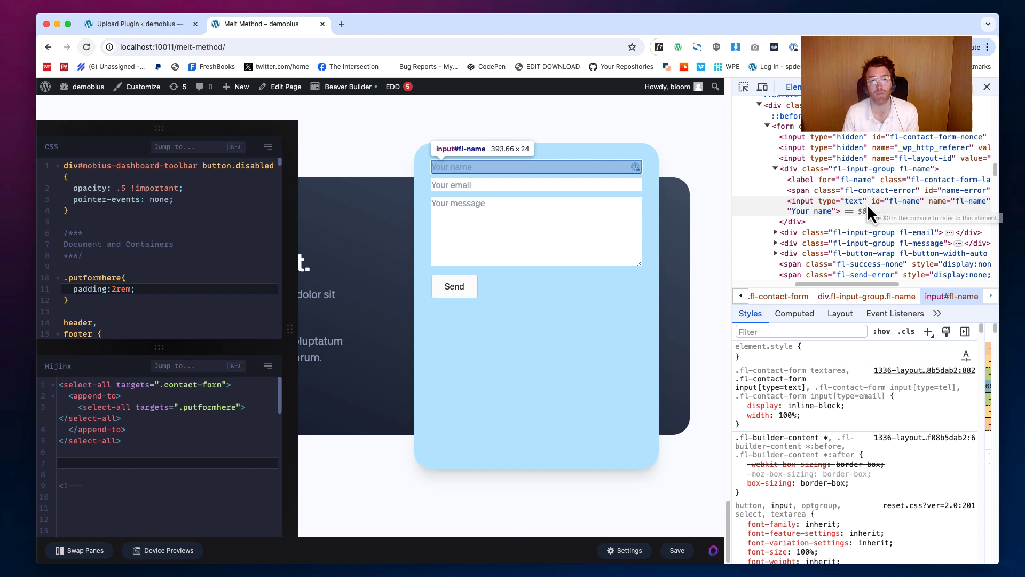
click(987, 86)
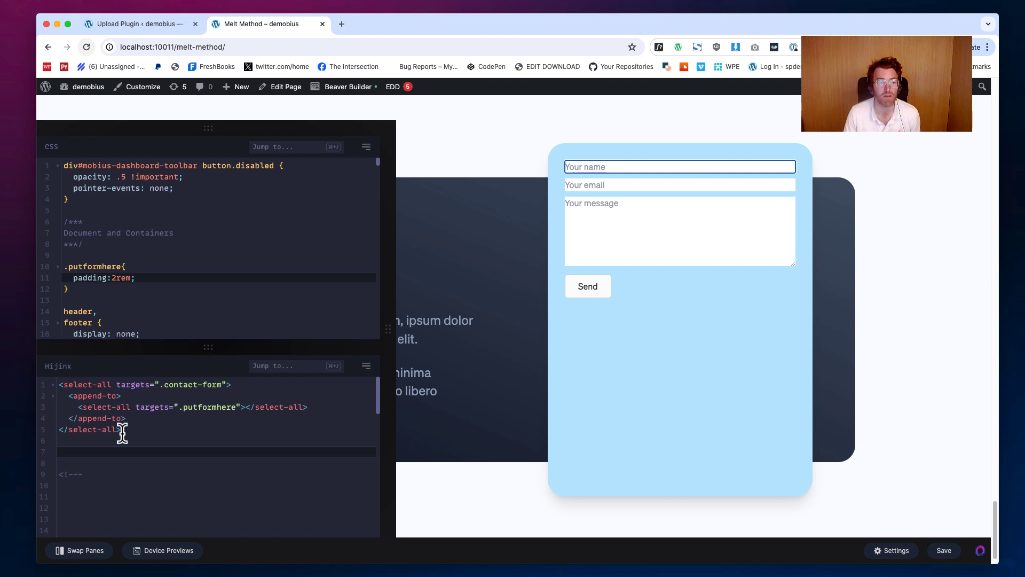
click(92, 450)
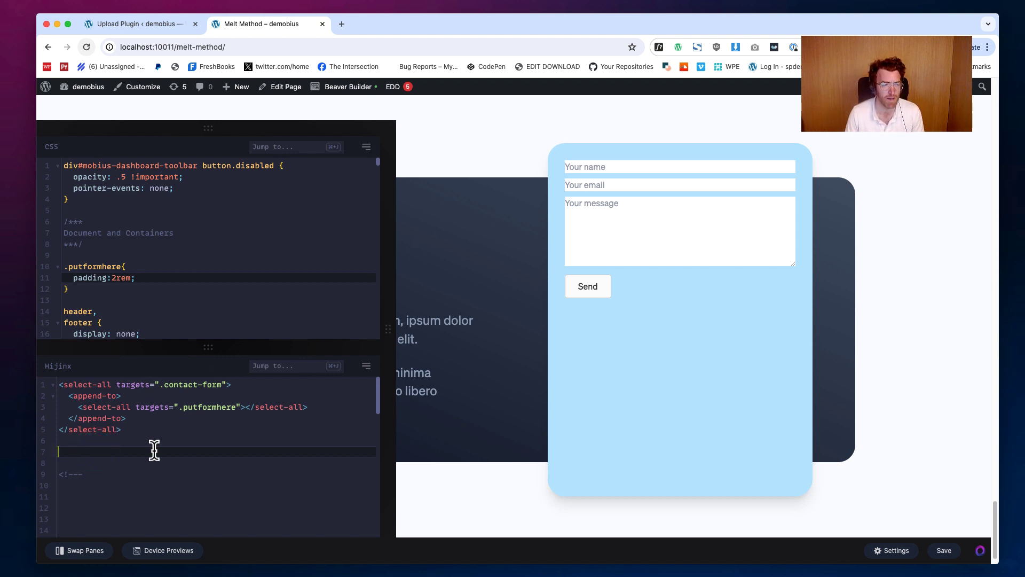
click(246, 384)
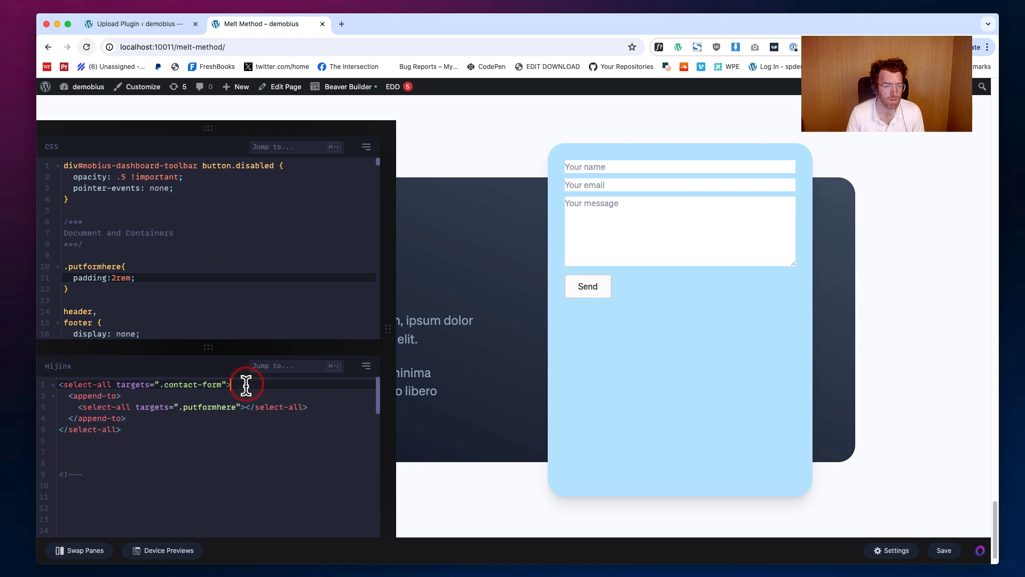
key(Return)
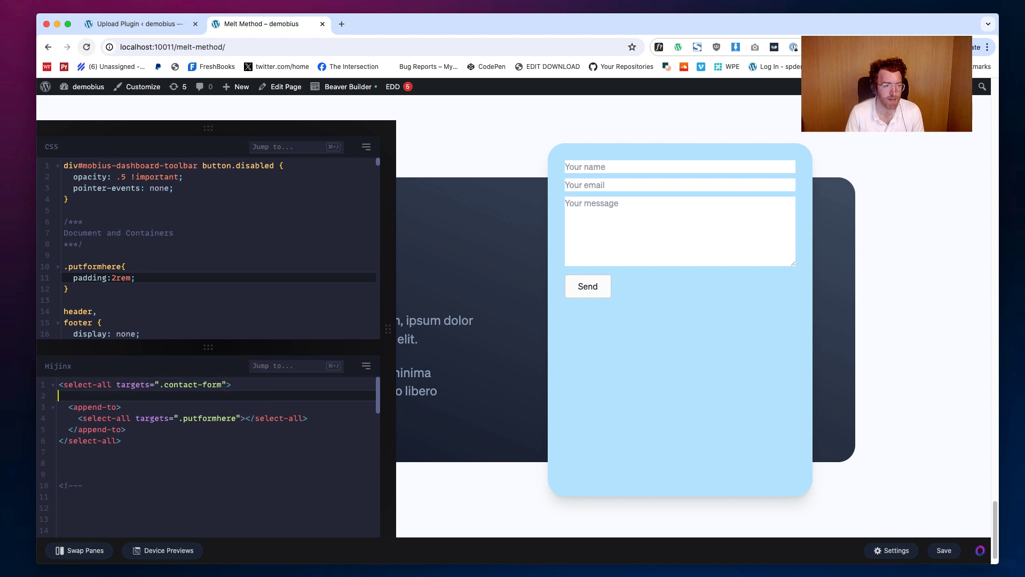
key(BackSpace)
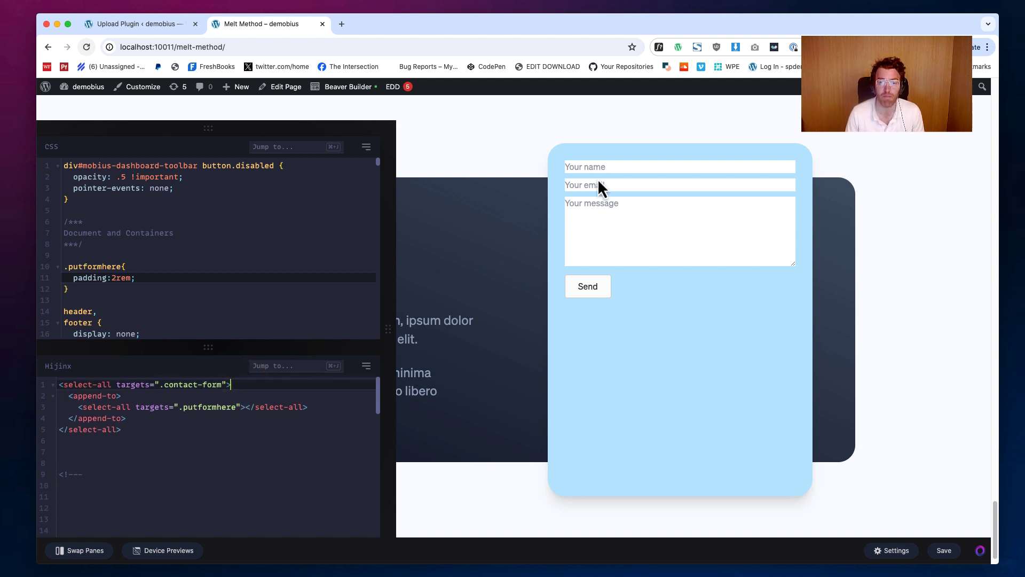
right_click(567, 167)
click(631, 328)
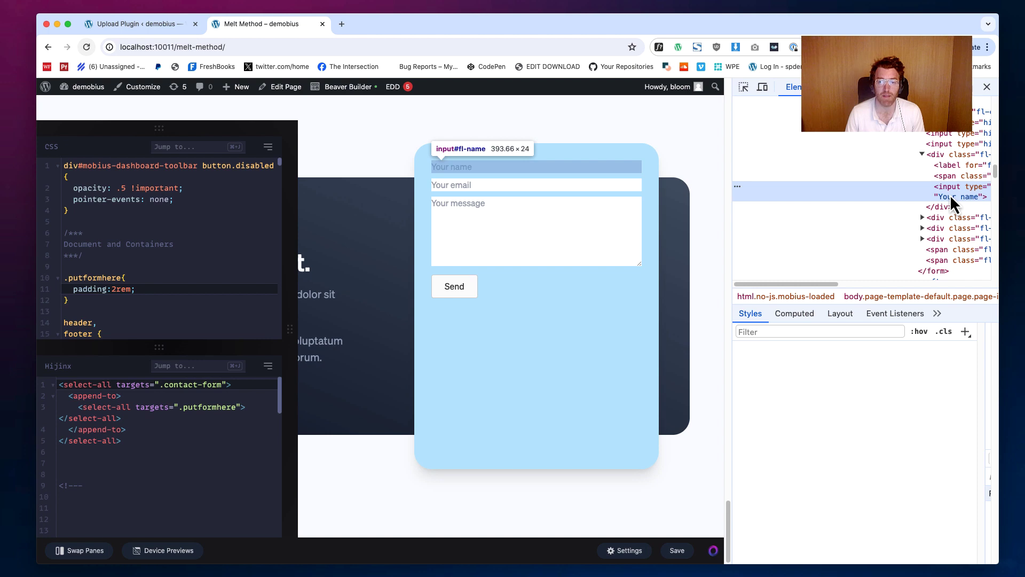
drag(842, 279, 876, 278)
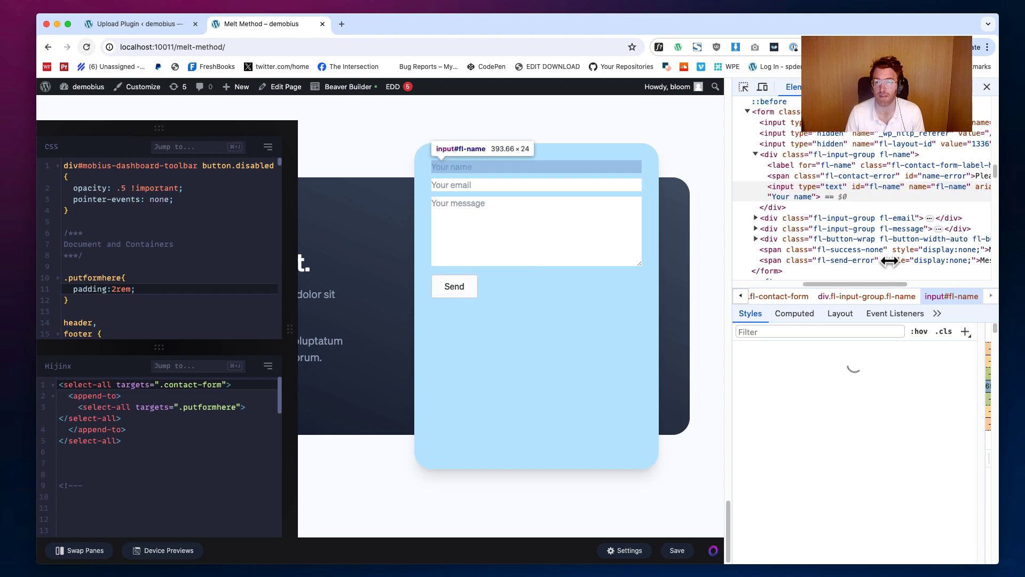
click(987, 87)
- Add a second Hijinx rule <select-all targets="#fl-name"> below the contact-form rule
click(114, 442)
key(Return)
text(select-all targ></select-all>)
key(Tab)
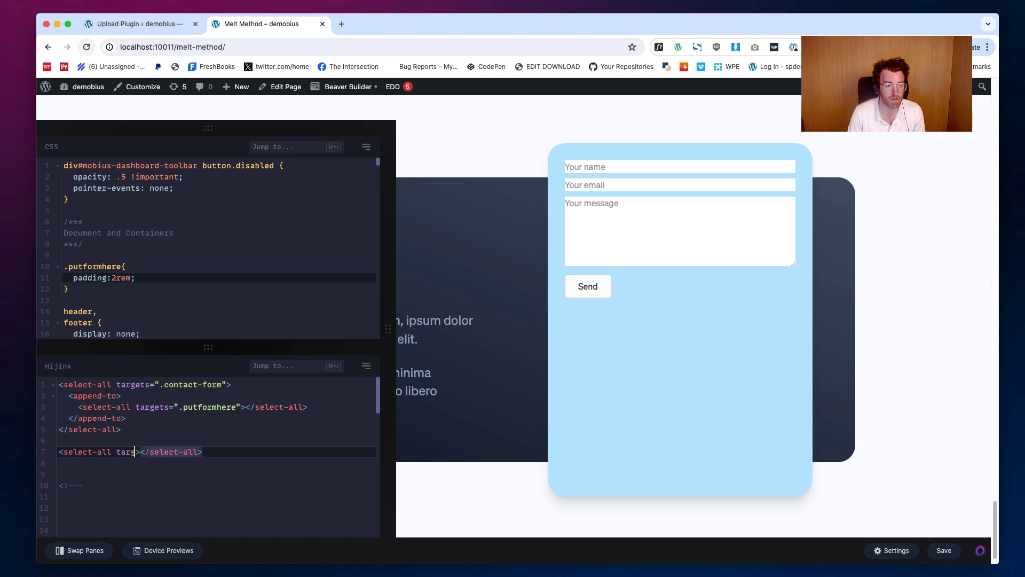
text(ets=")
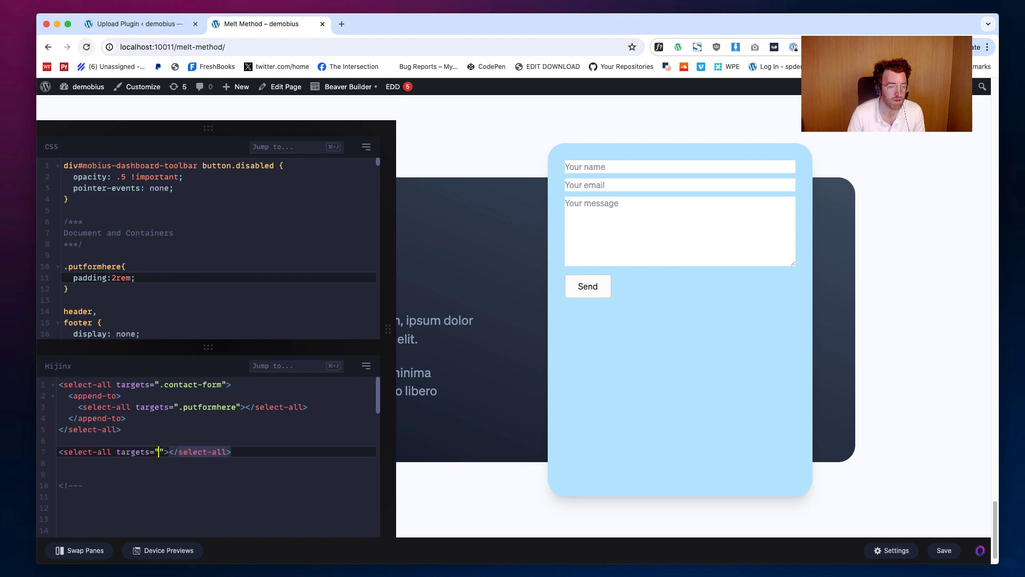
text(#fl-name)
key(Right)
key(Right)
key(Return)
- Nest <attr><autocomplete>name</autocomplete></attr> inside it and save with Cmd+S
text(attr)
key(Tab)
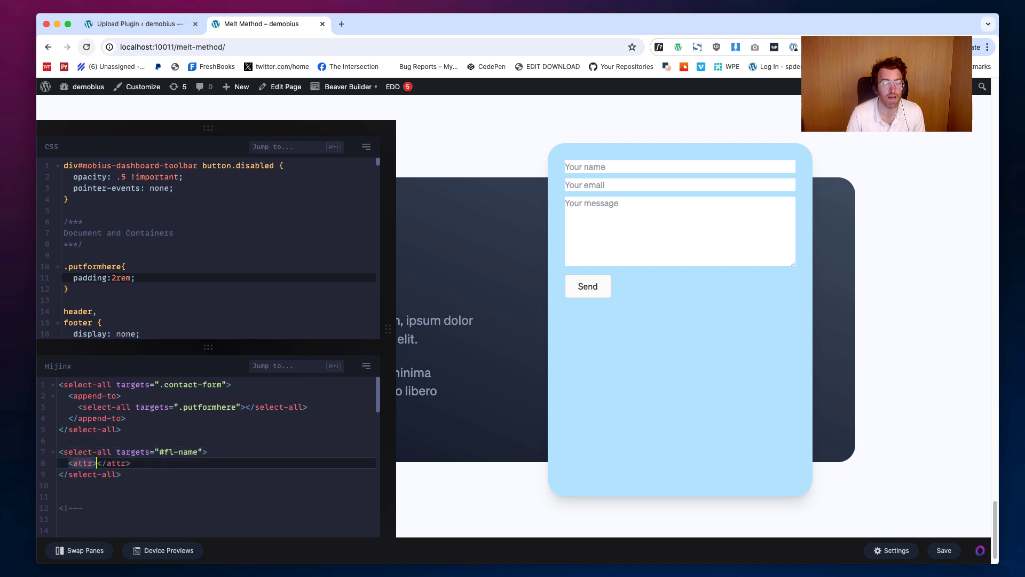
key(Return)
text(autocomplete)
key(Tab)
text(name)
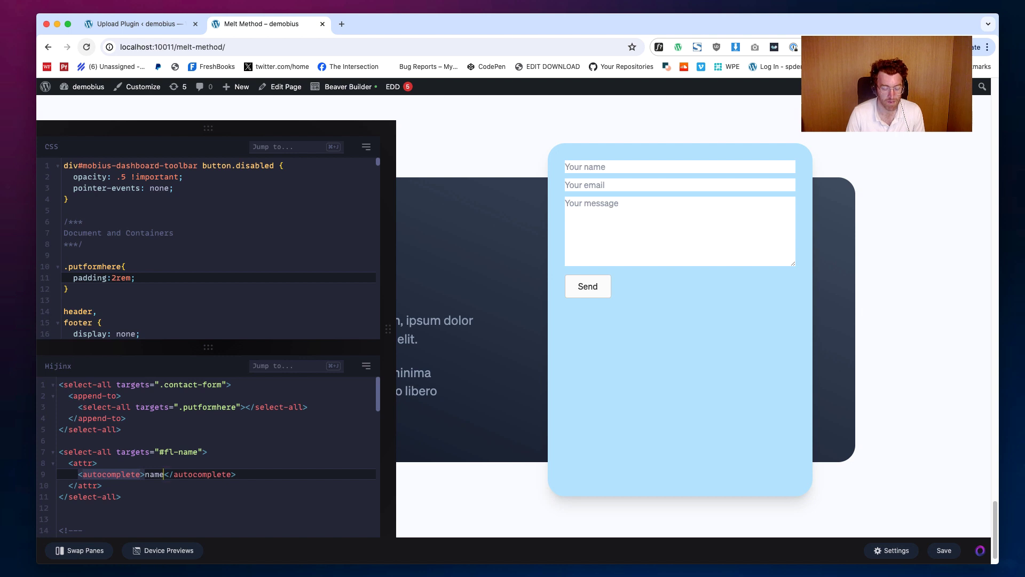
key(super+s)
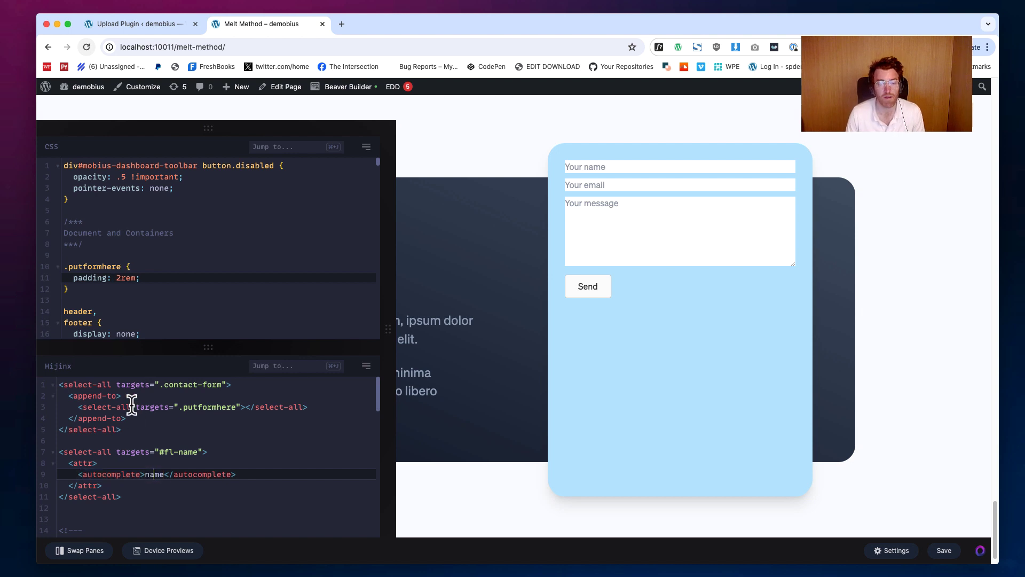
- Inspect the Your name field and check that input#fl-name shows autocomplete="name" in DevTools
click(605, 162)
right_click(601, 167)
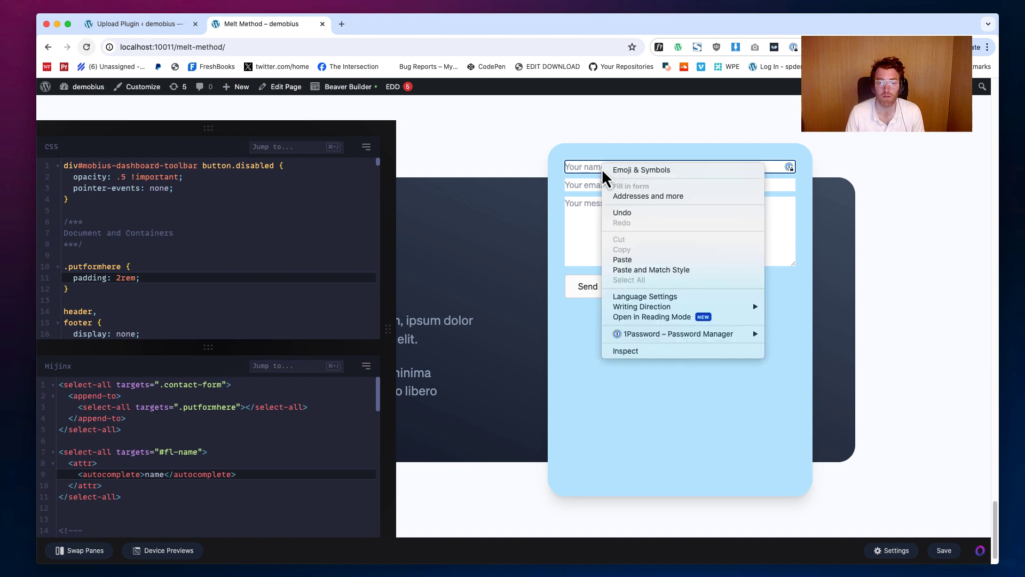
click(631, 350)
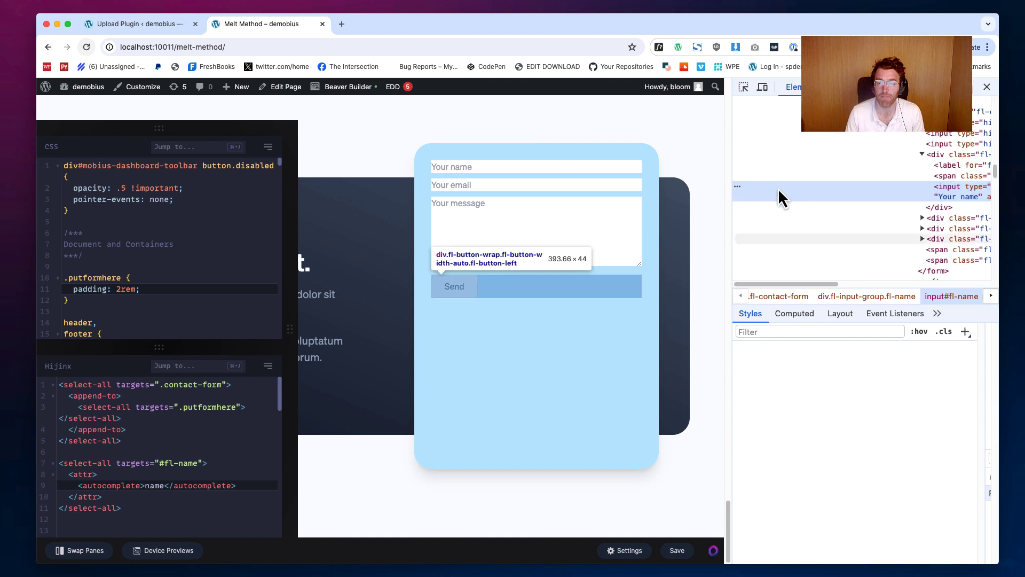
drag(771, 287, 822, 280)
scroll(830, 285, right, 2)
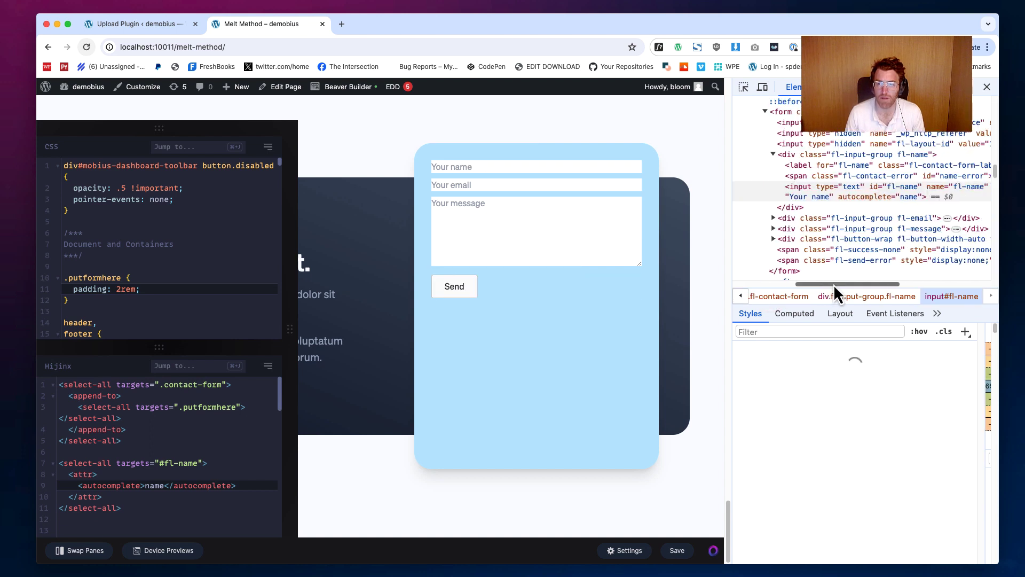
click(148, 486)
text(g)
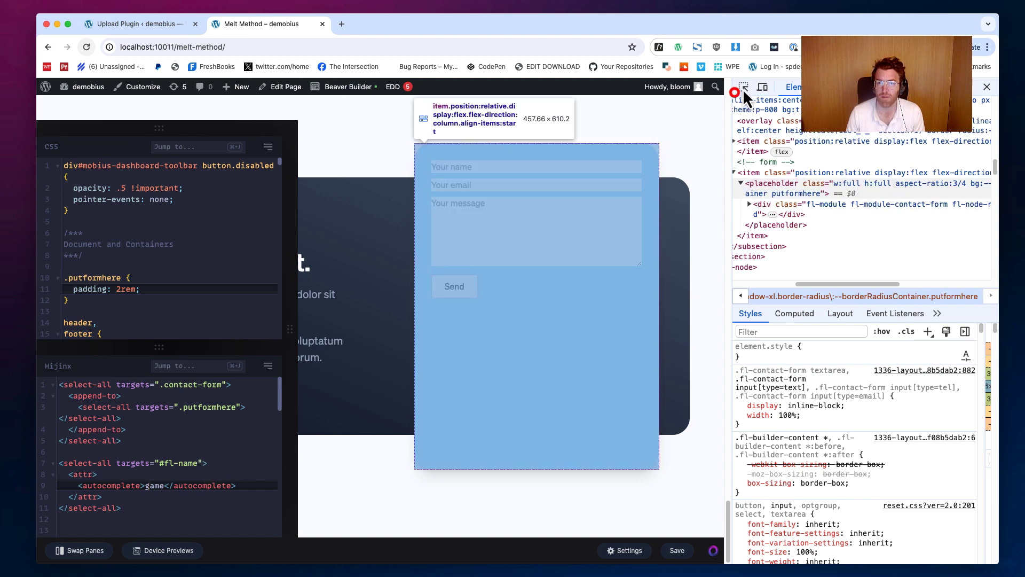
click(523, 164)
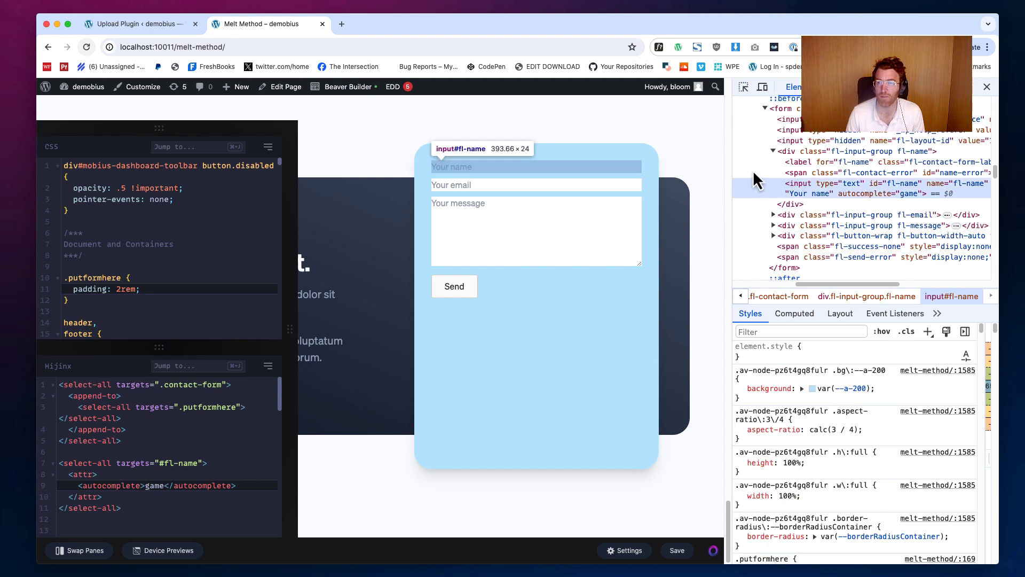
click(546, 162)
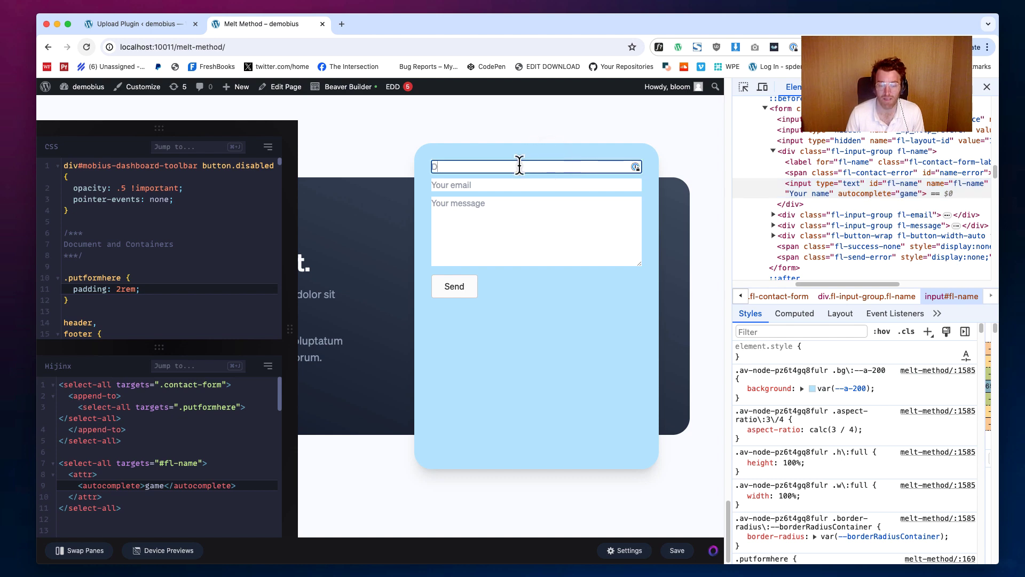
click(151, 490)
key(BackSpace)
text(n)
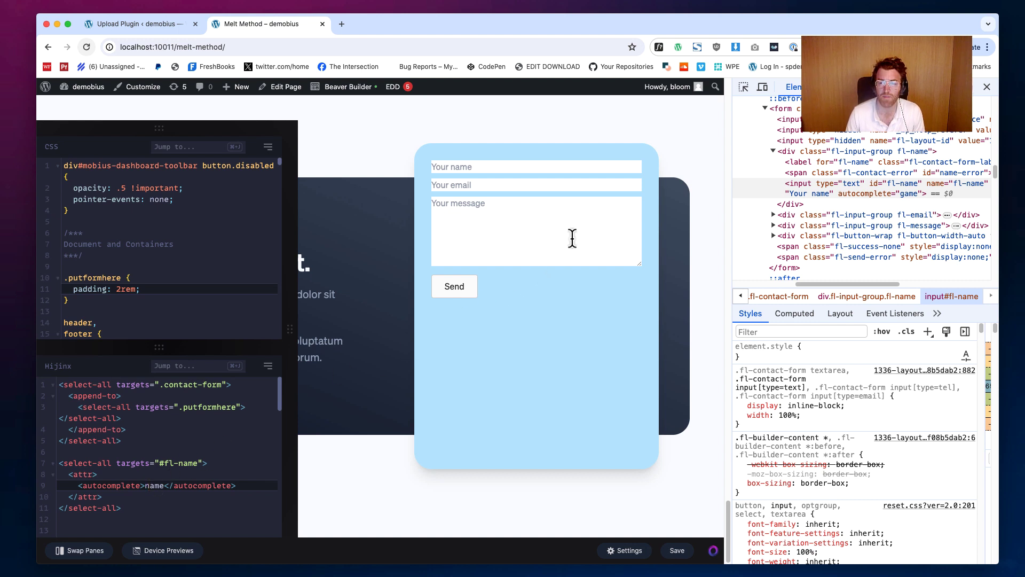
click(484, 162)
key(Down)
click(514, 153)
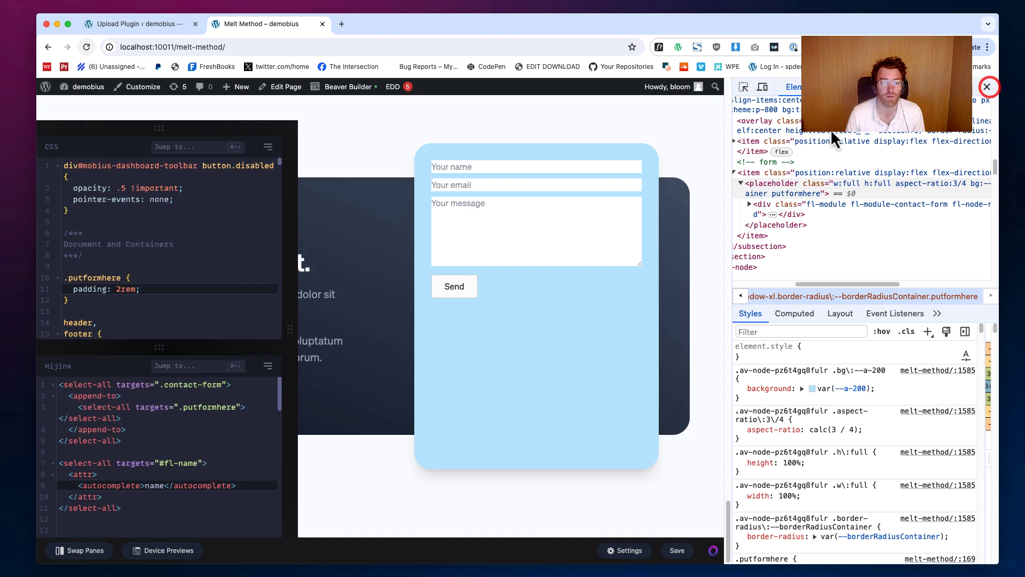
- Close DevTools, save the CSS and Hijinx code with Cmd+S, and reload the page
key(super+alt+i)
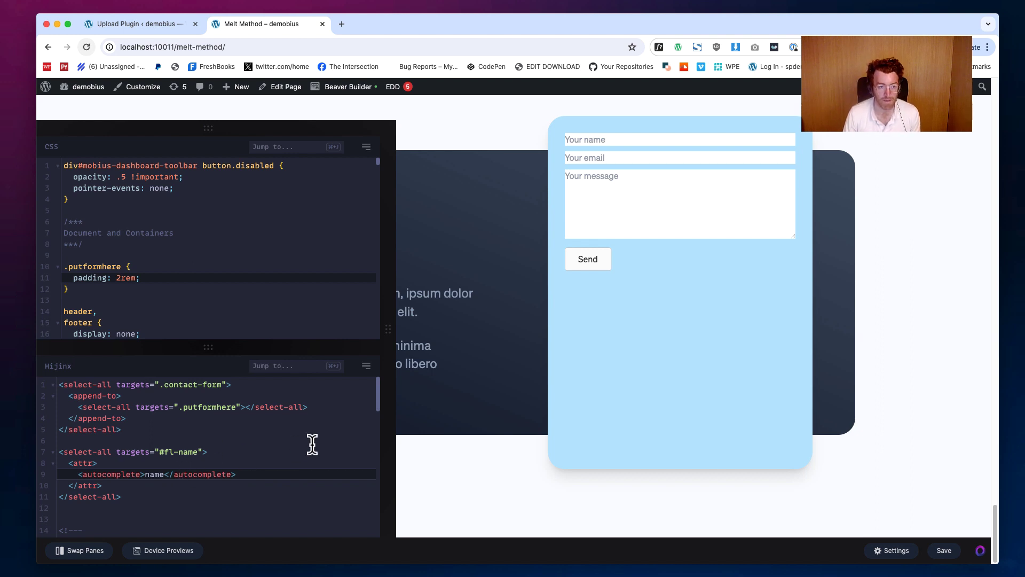
key(super+s)
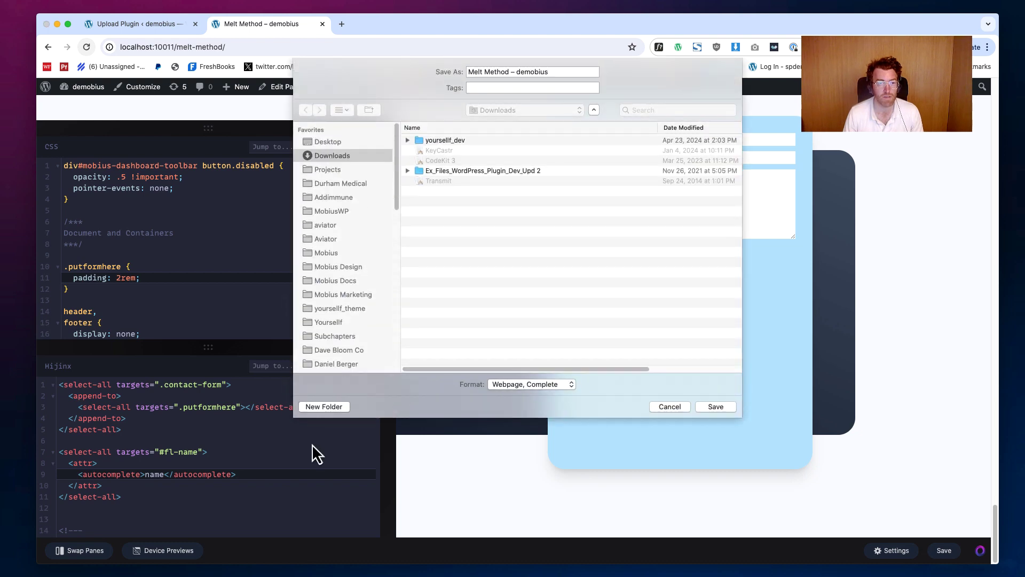
key(Escape)
click(253, 432)
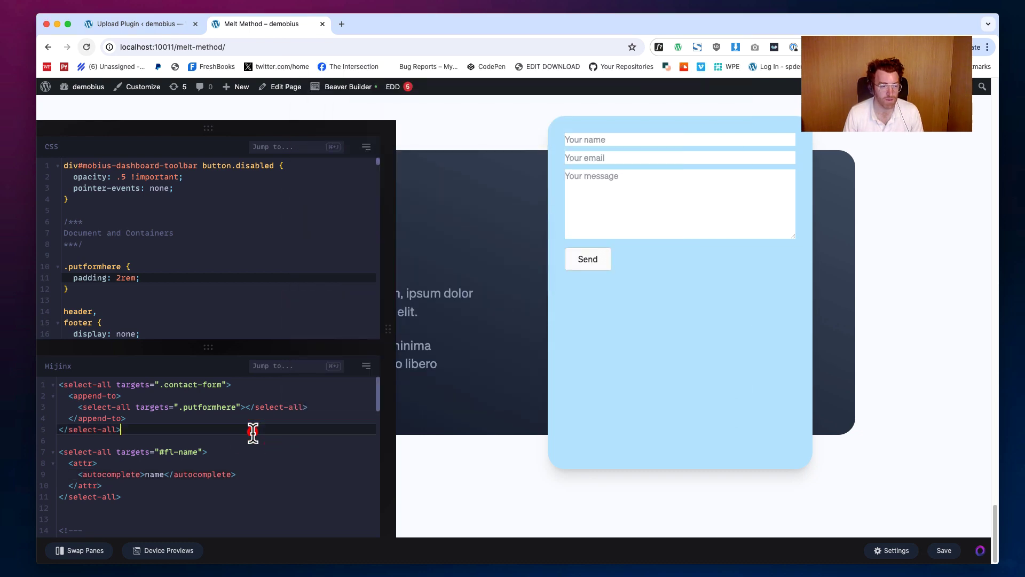
key(super+s)
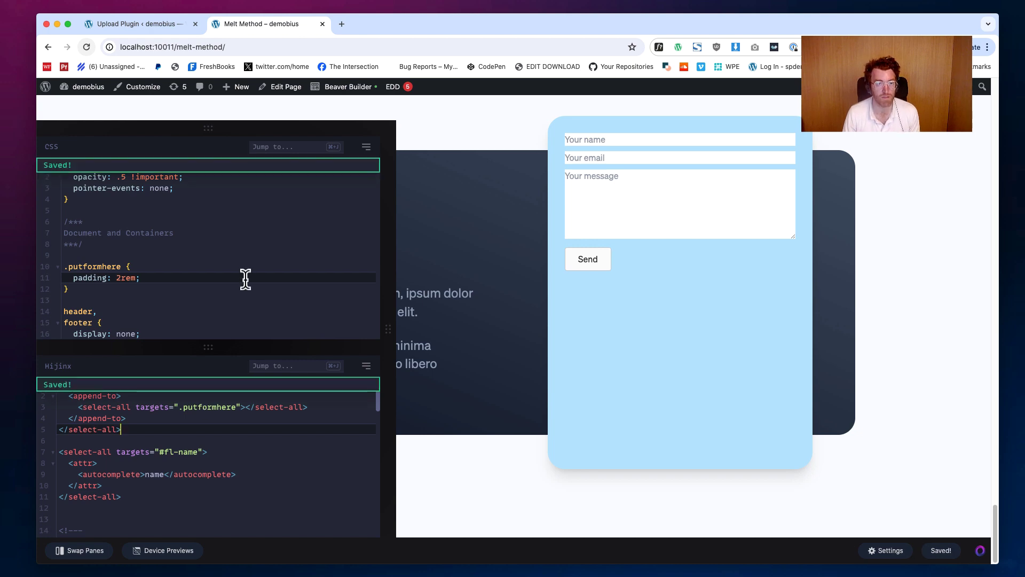
key(super+r)
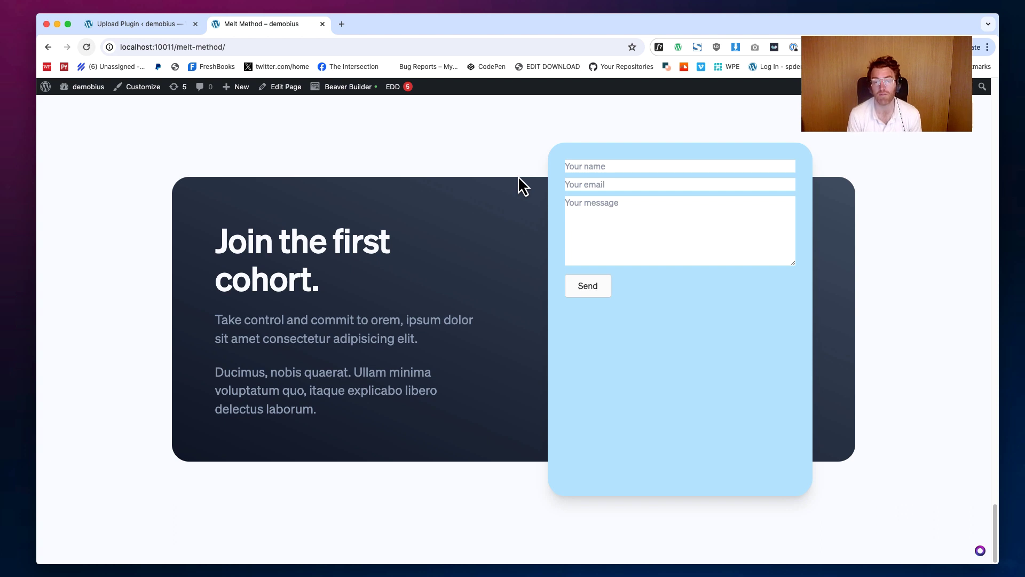
- Reopen the code editors and insert an empty css block inside the #fl-name Hijinx rule
click(981, 551)
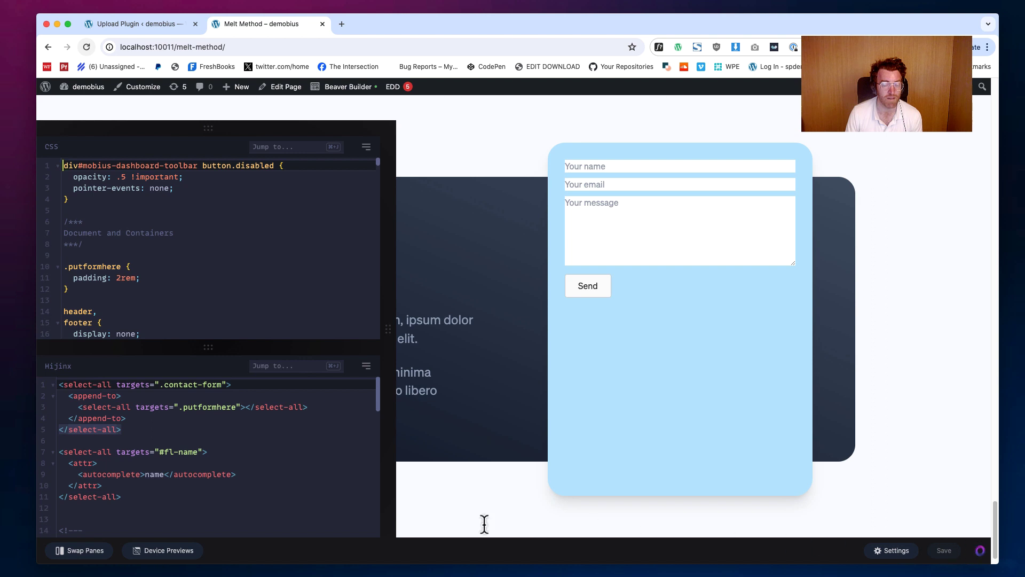
drag(130, 502, 55, 464)
click(116, 444)
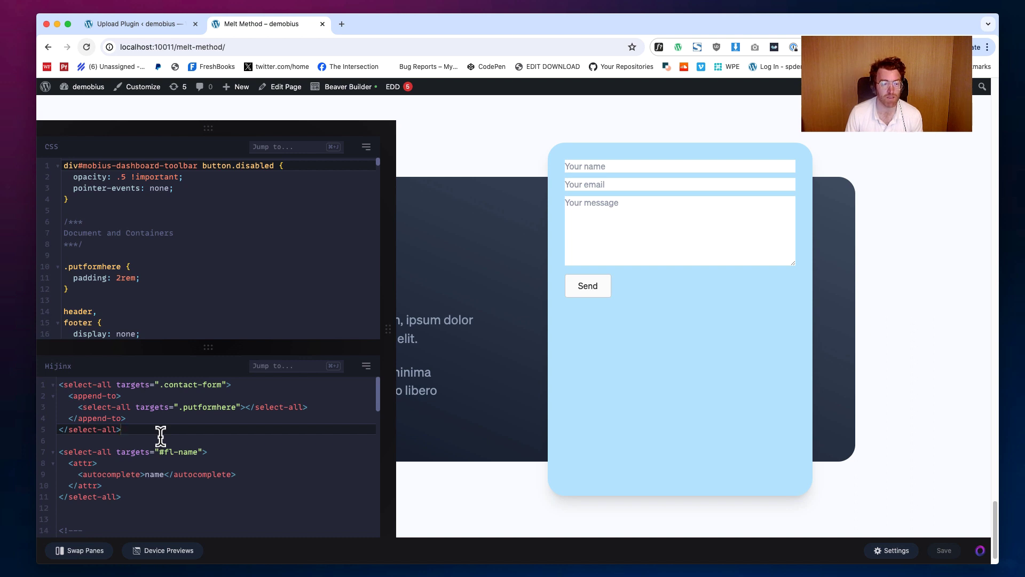
click(205, 453)
key(Return)
text(<css)
key(Tab)
key(BackSpace)
key(BackSpace)
key(BackSpace)
key(BackSpace)
key(BackSpace)
key(BackSpace)
key(BackSpace)
key(BackSpace)
key(BackSpace)
key(BackSpace)
key(Return)
- Add a border tag to the css block and set it to 10px solid green
text(border)
key(Tab)
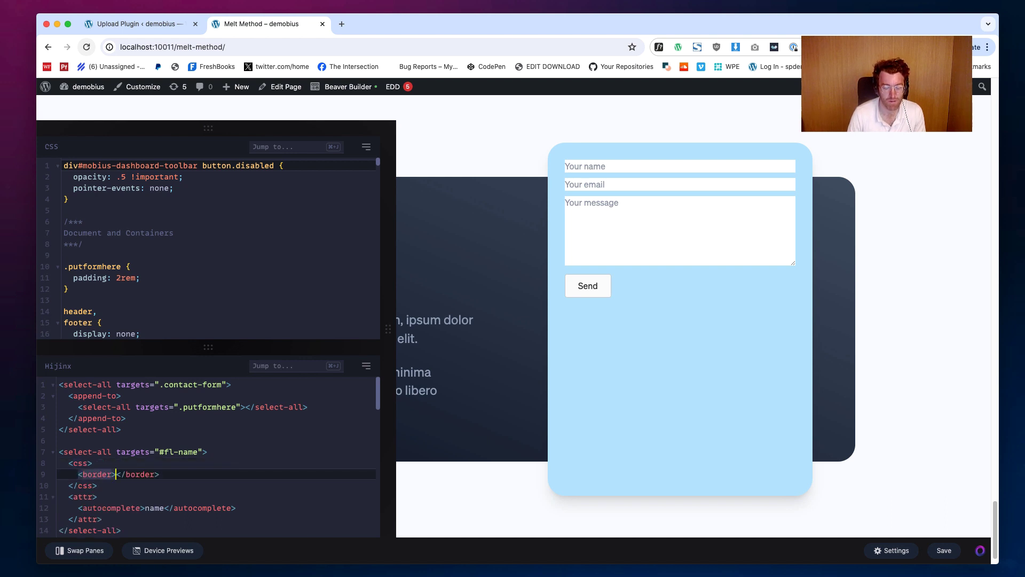
text(5px solid red)
key(Left)
key(Left)
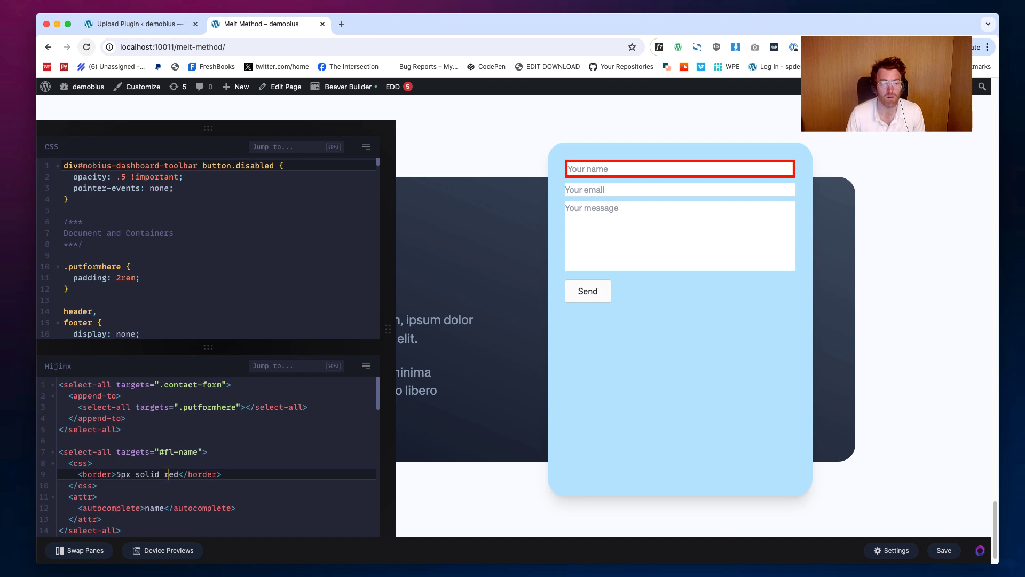
click(121, 474)
text(0)
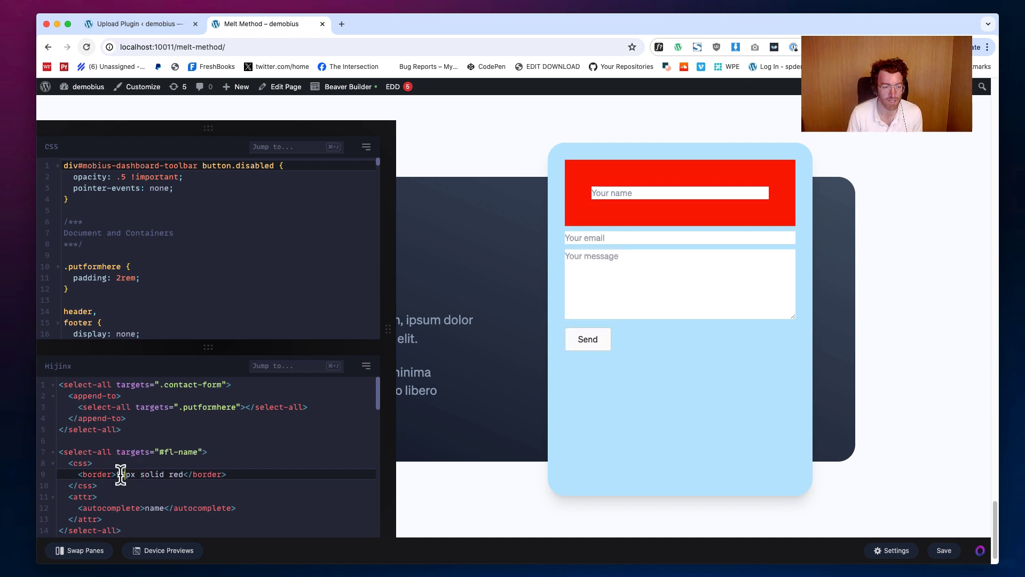
key(shift+Left)
key(shift+Left)
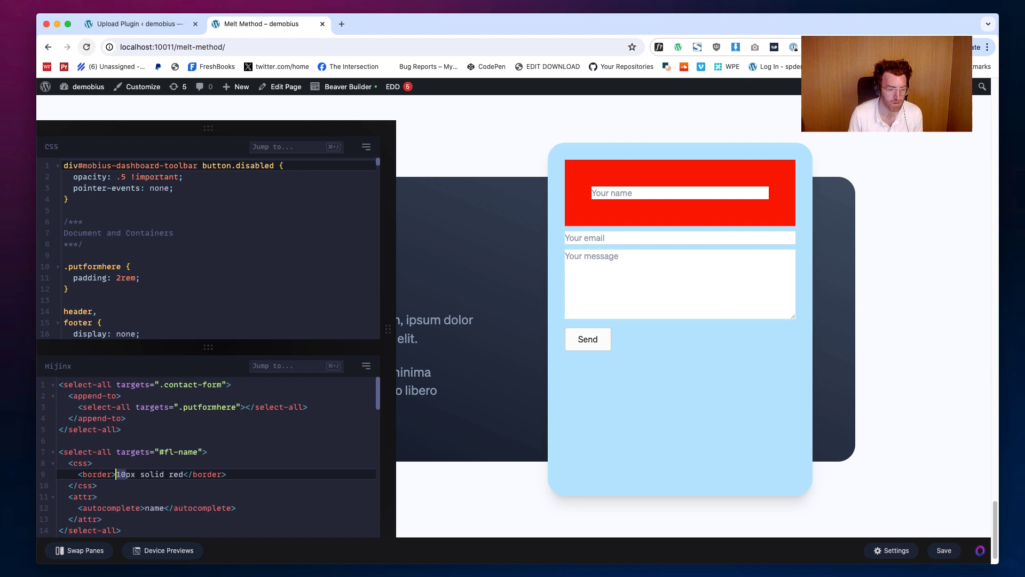
click(177, 474)
text(gree)
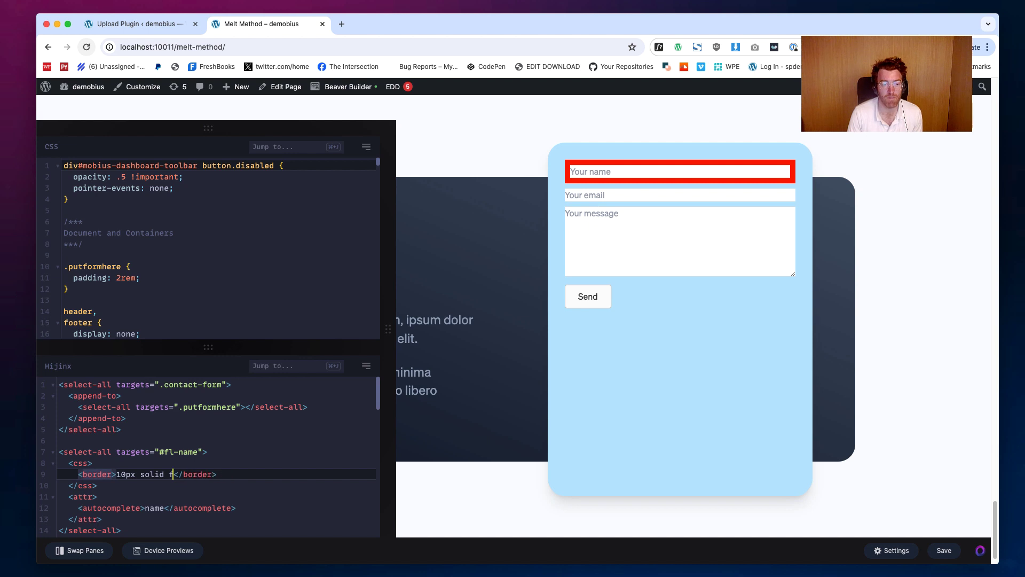
text(n)
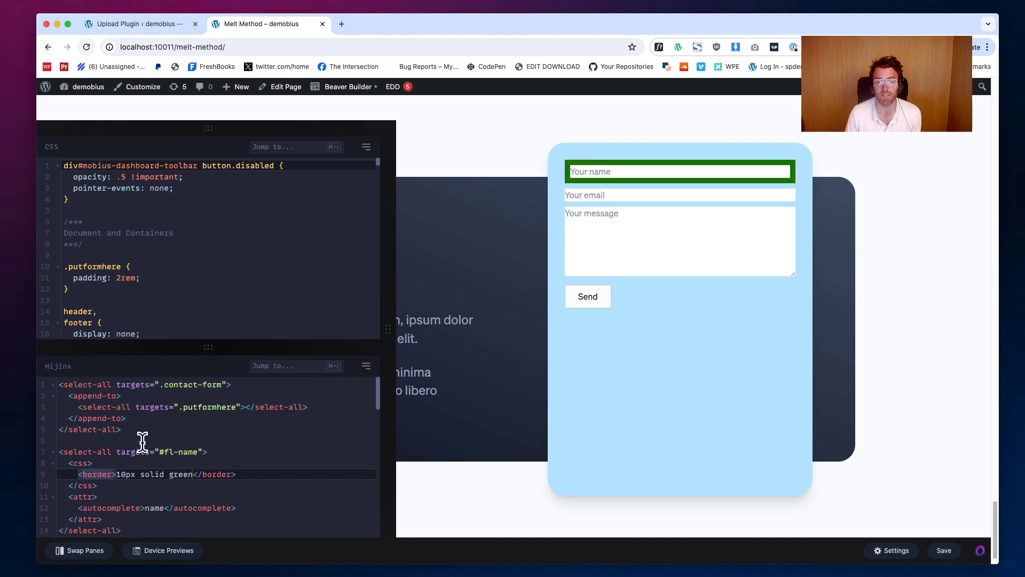
- Delete the css border block from the #fl-name rule and save with Cmd+S
drag(97, 486, 43, 468)
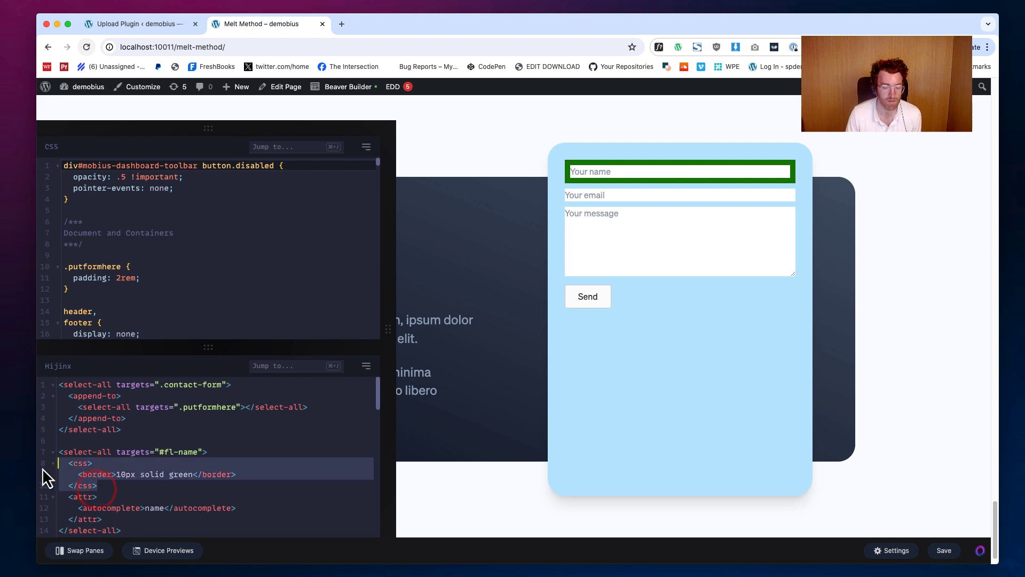
key(BackSpace)
key(BackSpace)
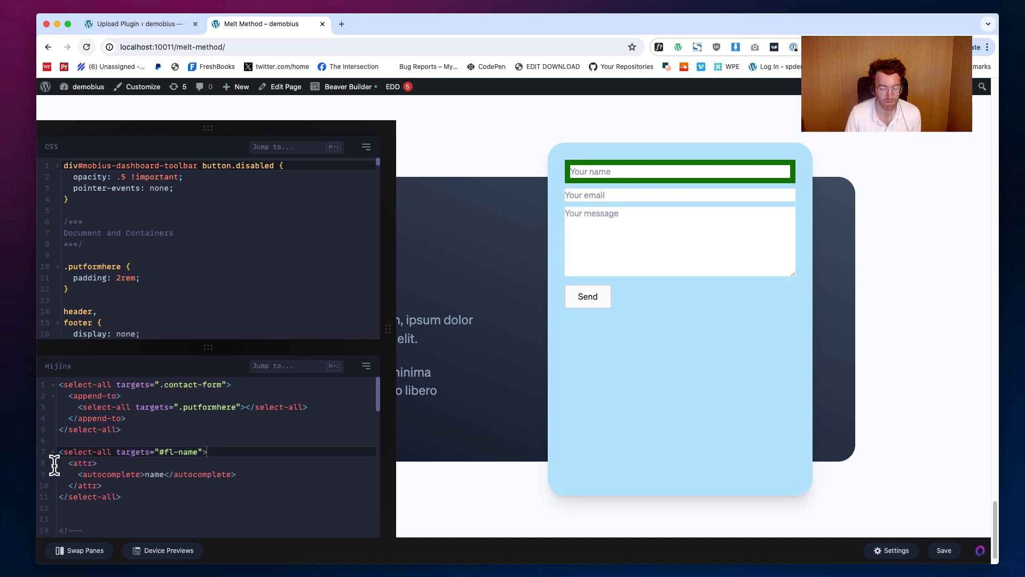
key(super+s)
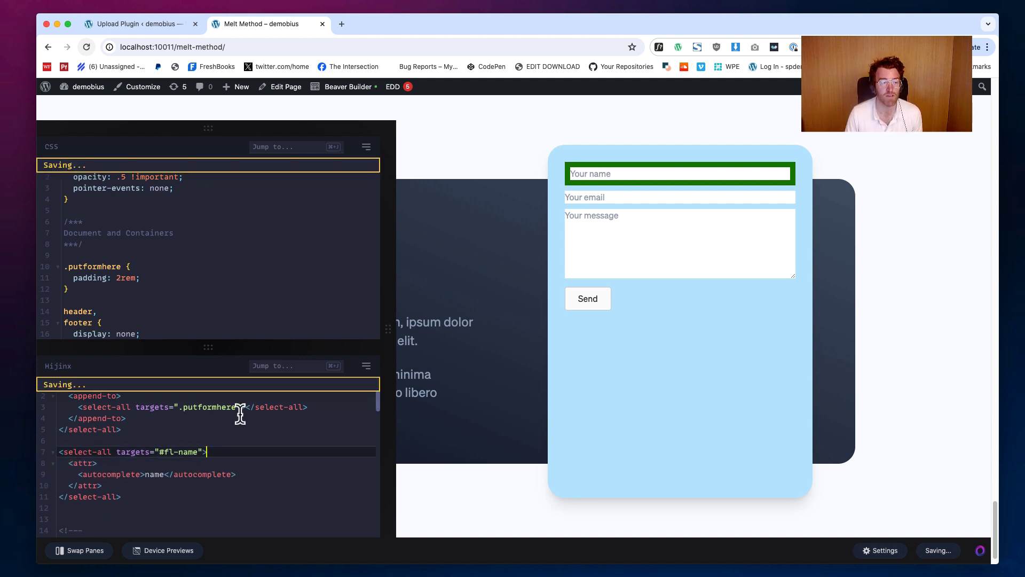